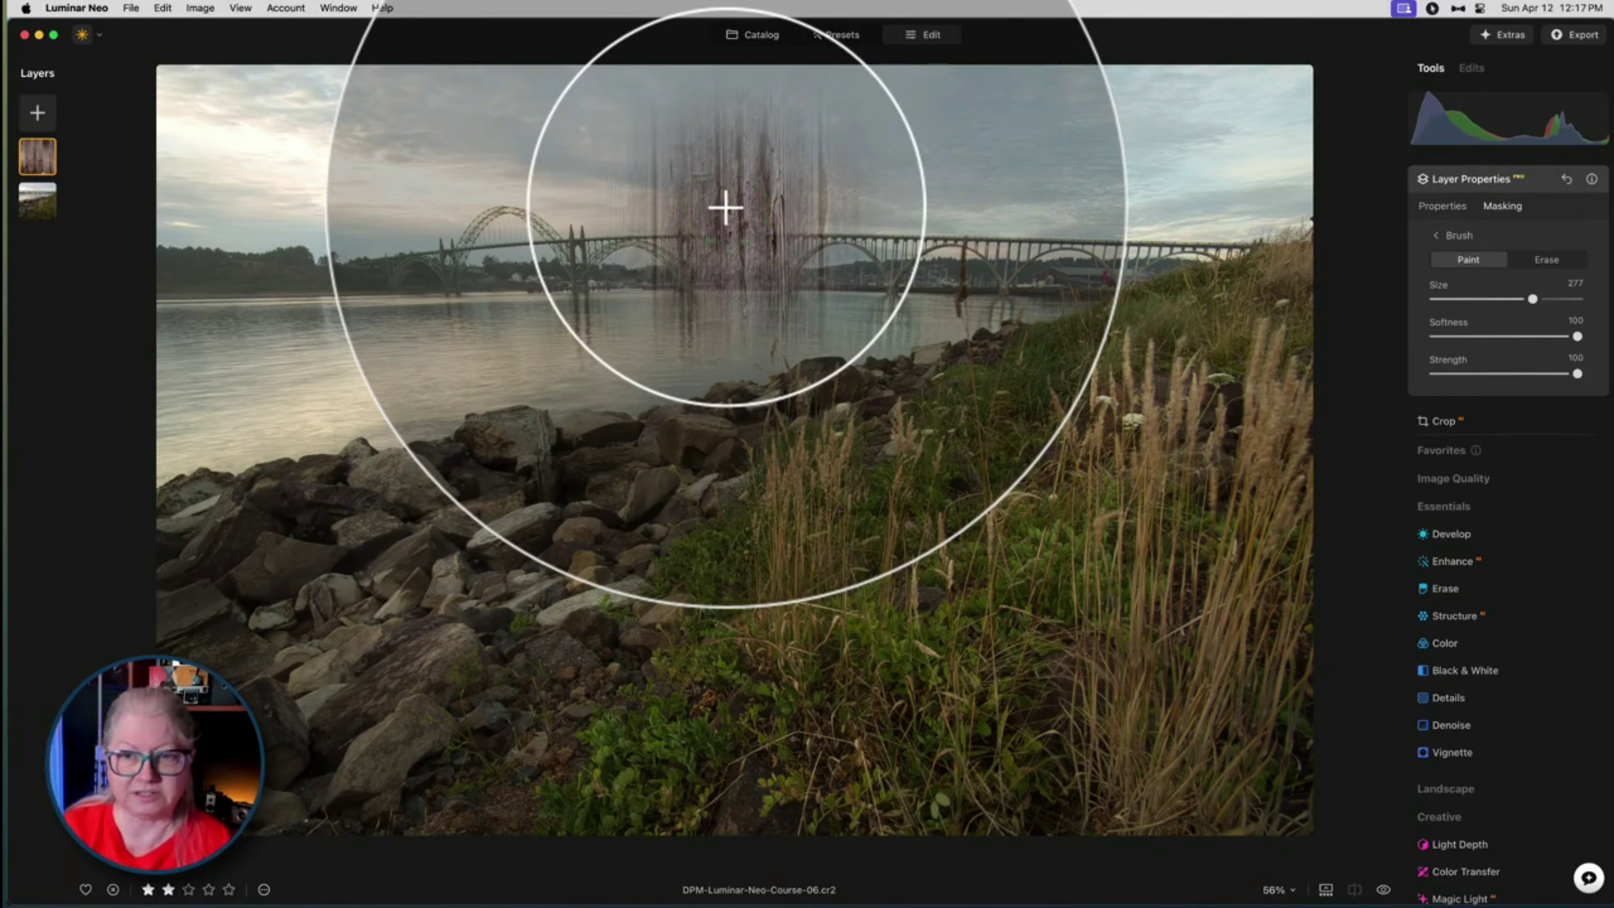
- Lower the mask brush softness to 0 and paint a hard-edged full-strength dab in the sky above the far end of the bridge
drag(731, 209, 1352, 317)
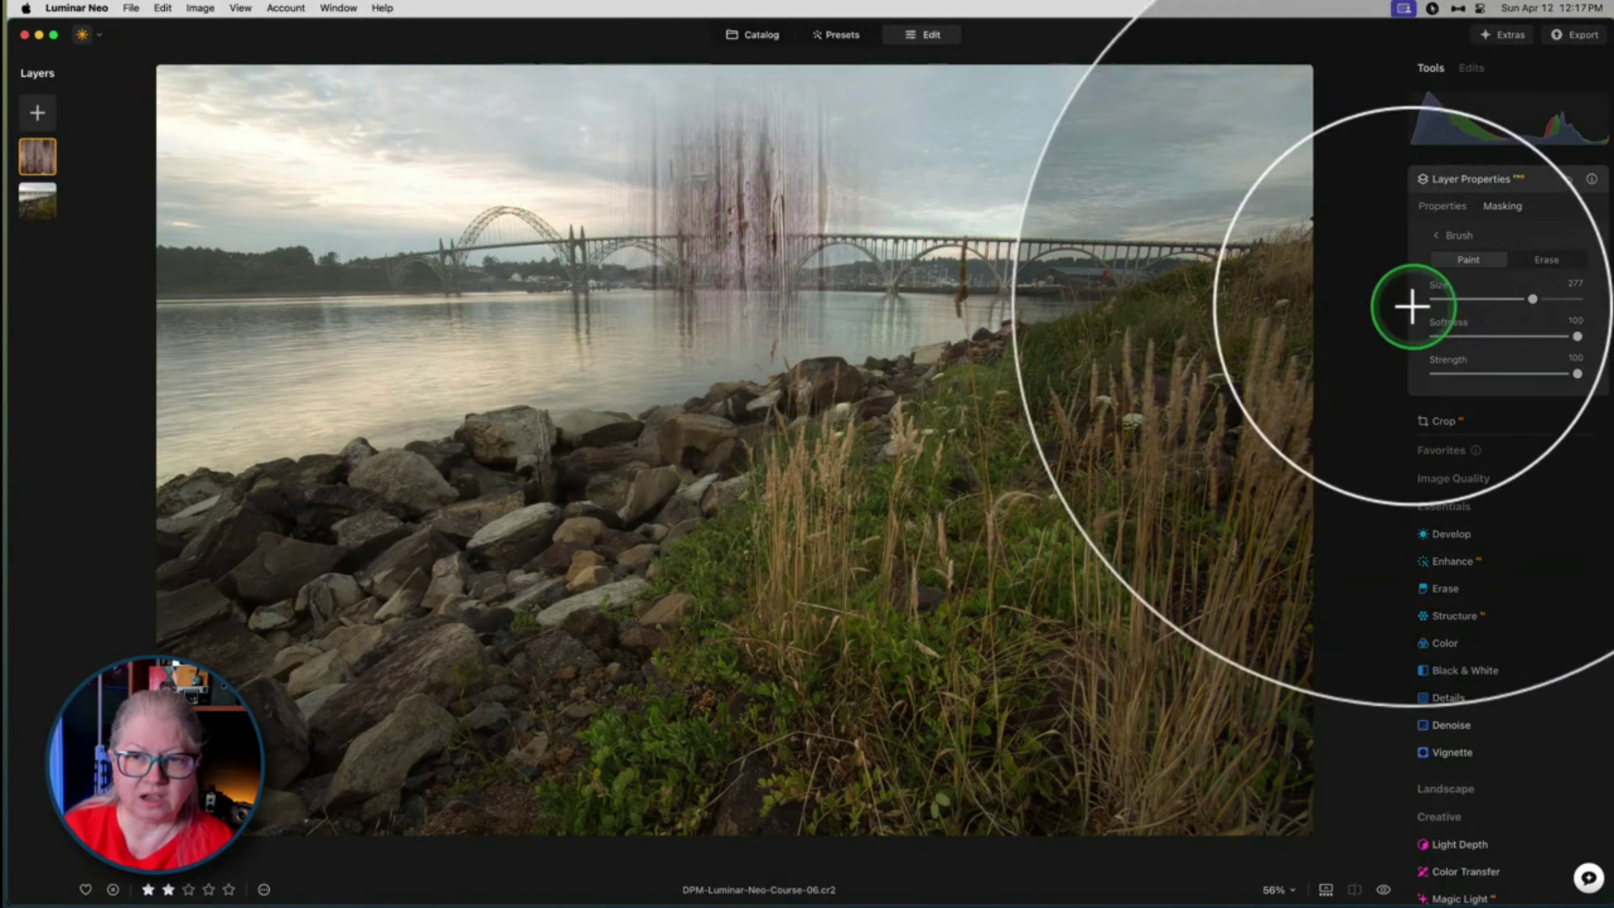
drag(1440, 414, 1290, 332)
drag(1099, 220, 1081, 177)
drag(1199, 633, 1199, 634)
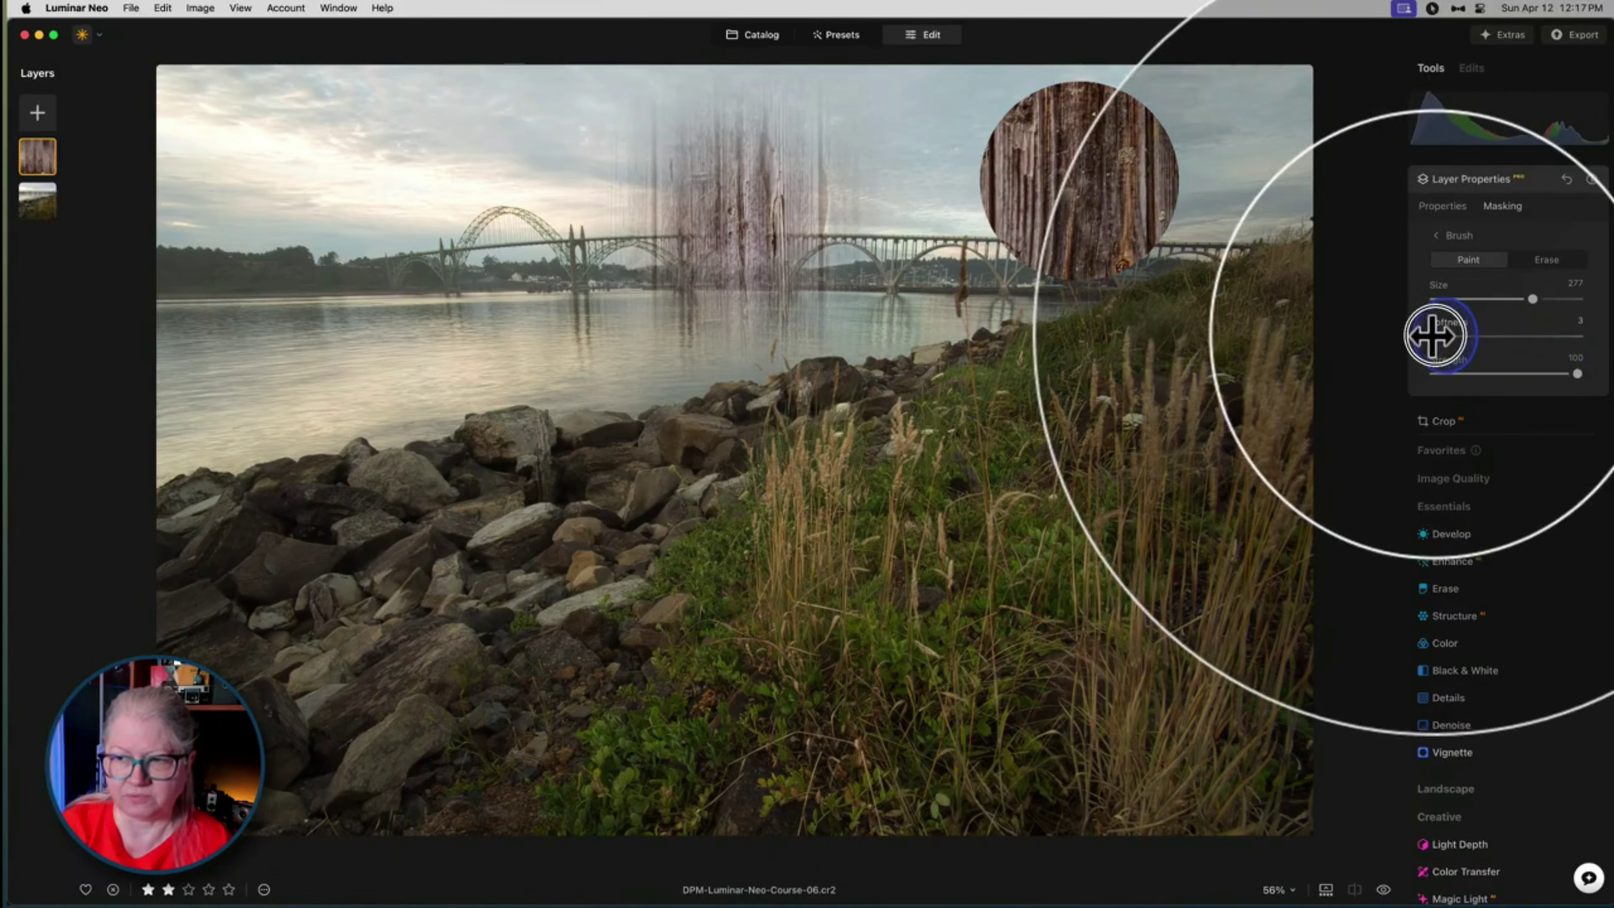
- Paint a dab at strength 50 in the sky beside the bridge arch, and a smaller one of size 85 above the arch
click(1577, 375)
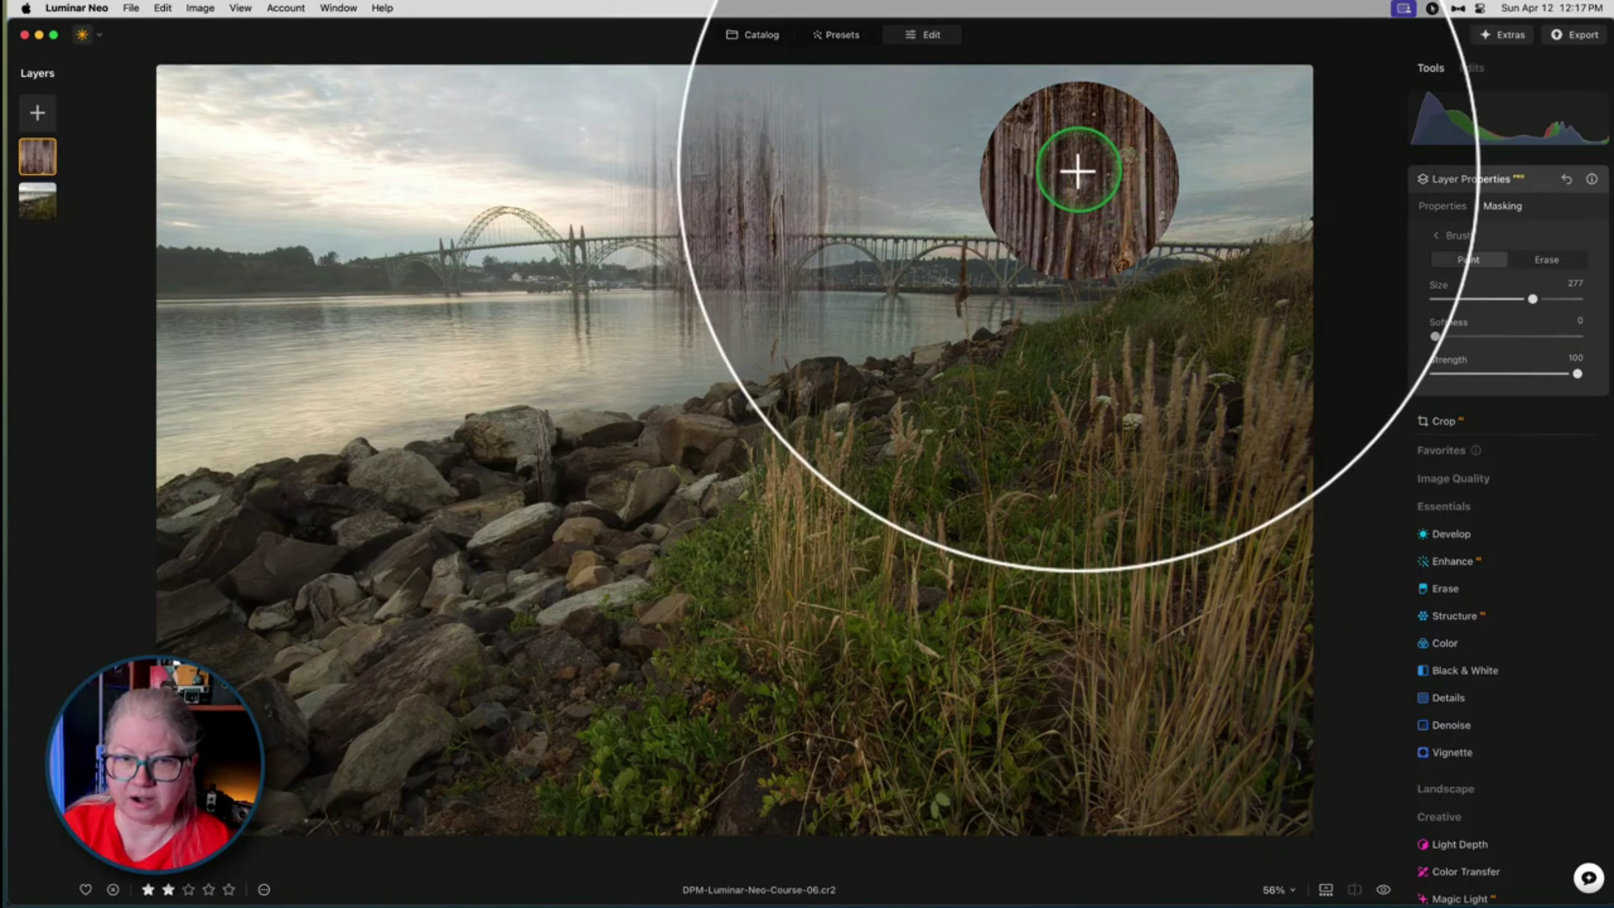
drag(1578, 374, 1507, 373)
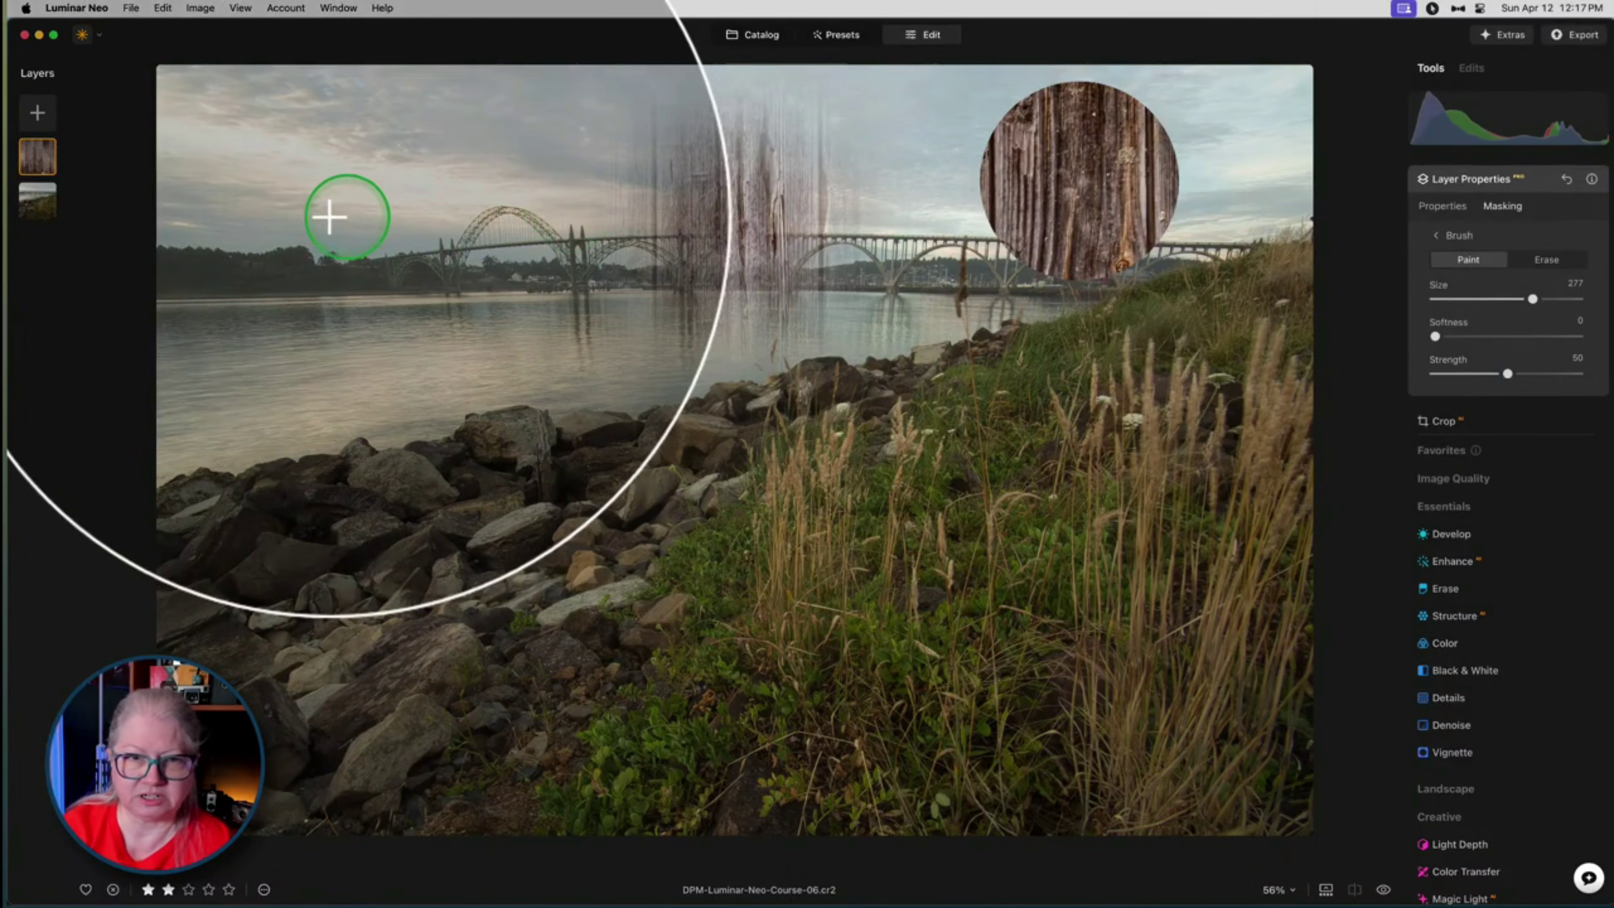
click(324, 216)
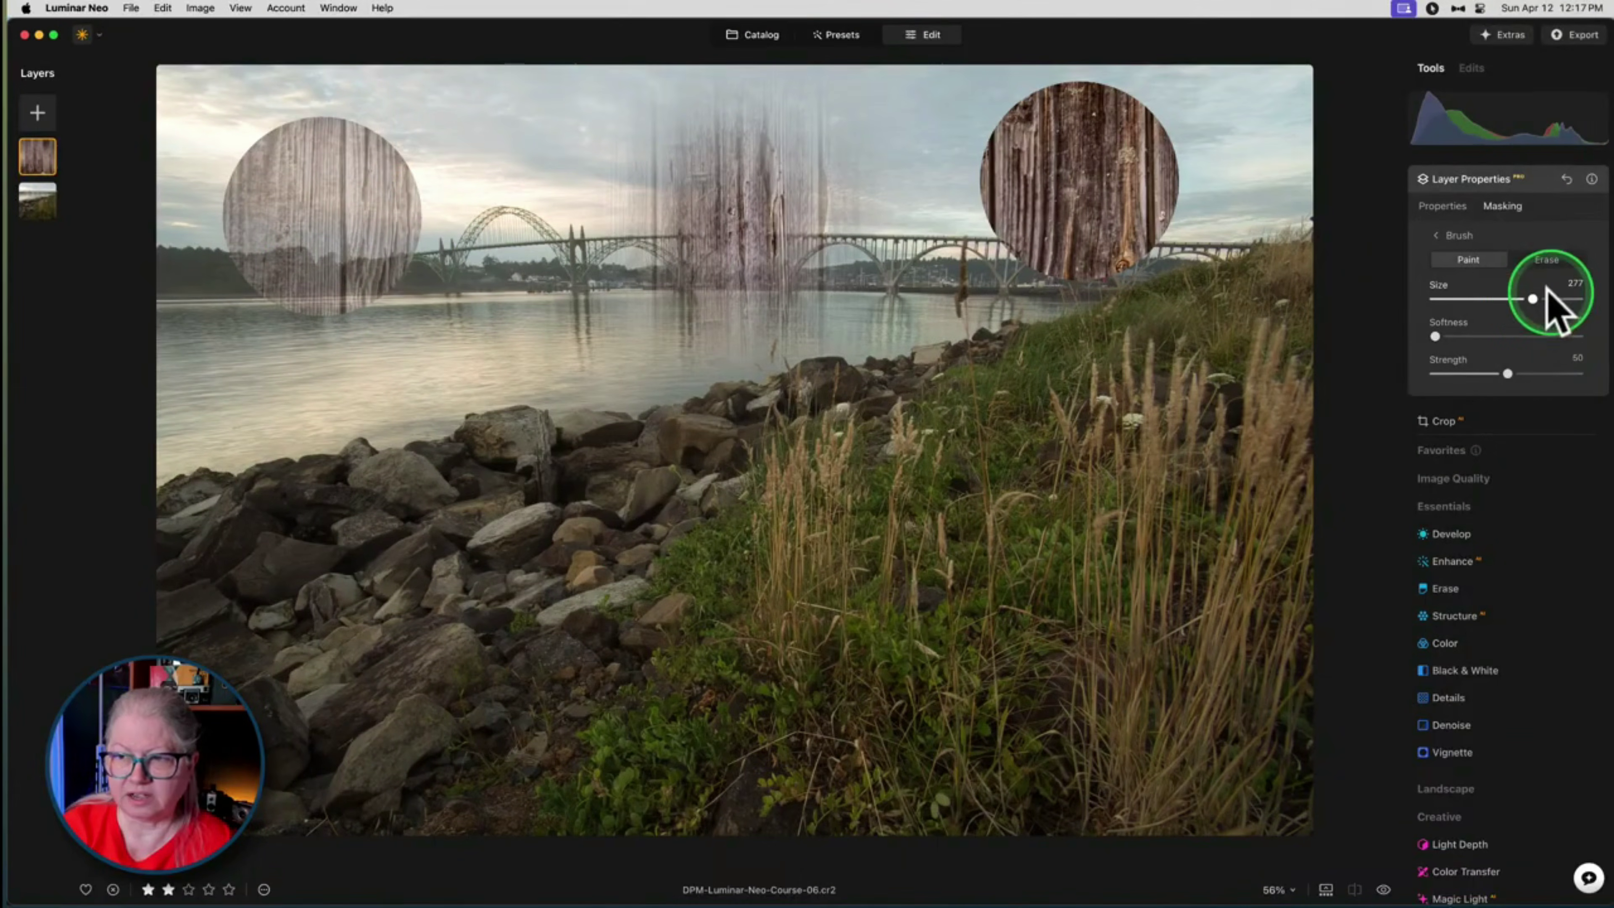
drag(1536, 298, 1462, 298)
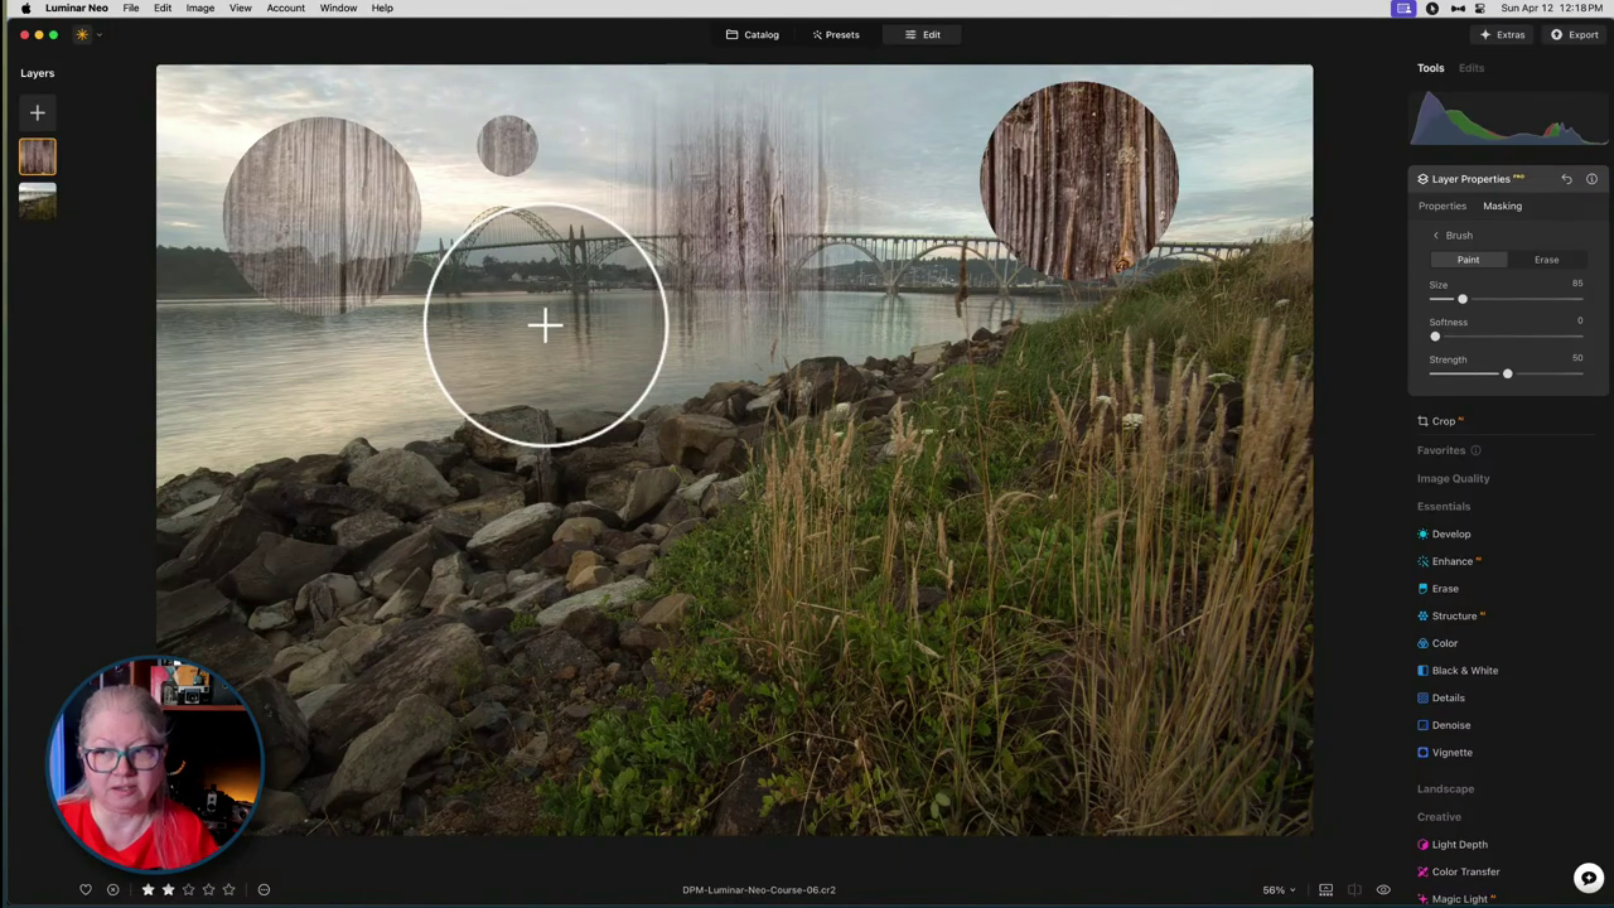
- Step the brush size up and down repeatedly, finishing at 280
key(bracketright)
key(bracketright)
key(bracketright)
key(bracketright)
key(bracketright)
key(bracketright)
key(bracketright)
key(bracketright)
key(bracketright)
key(bracketright)
key(bracketright)
key(bracketright)
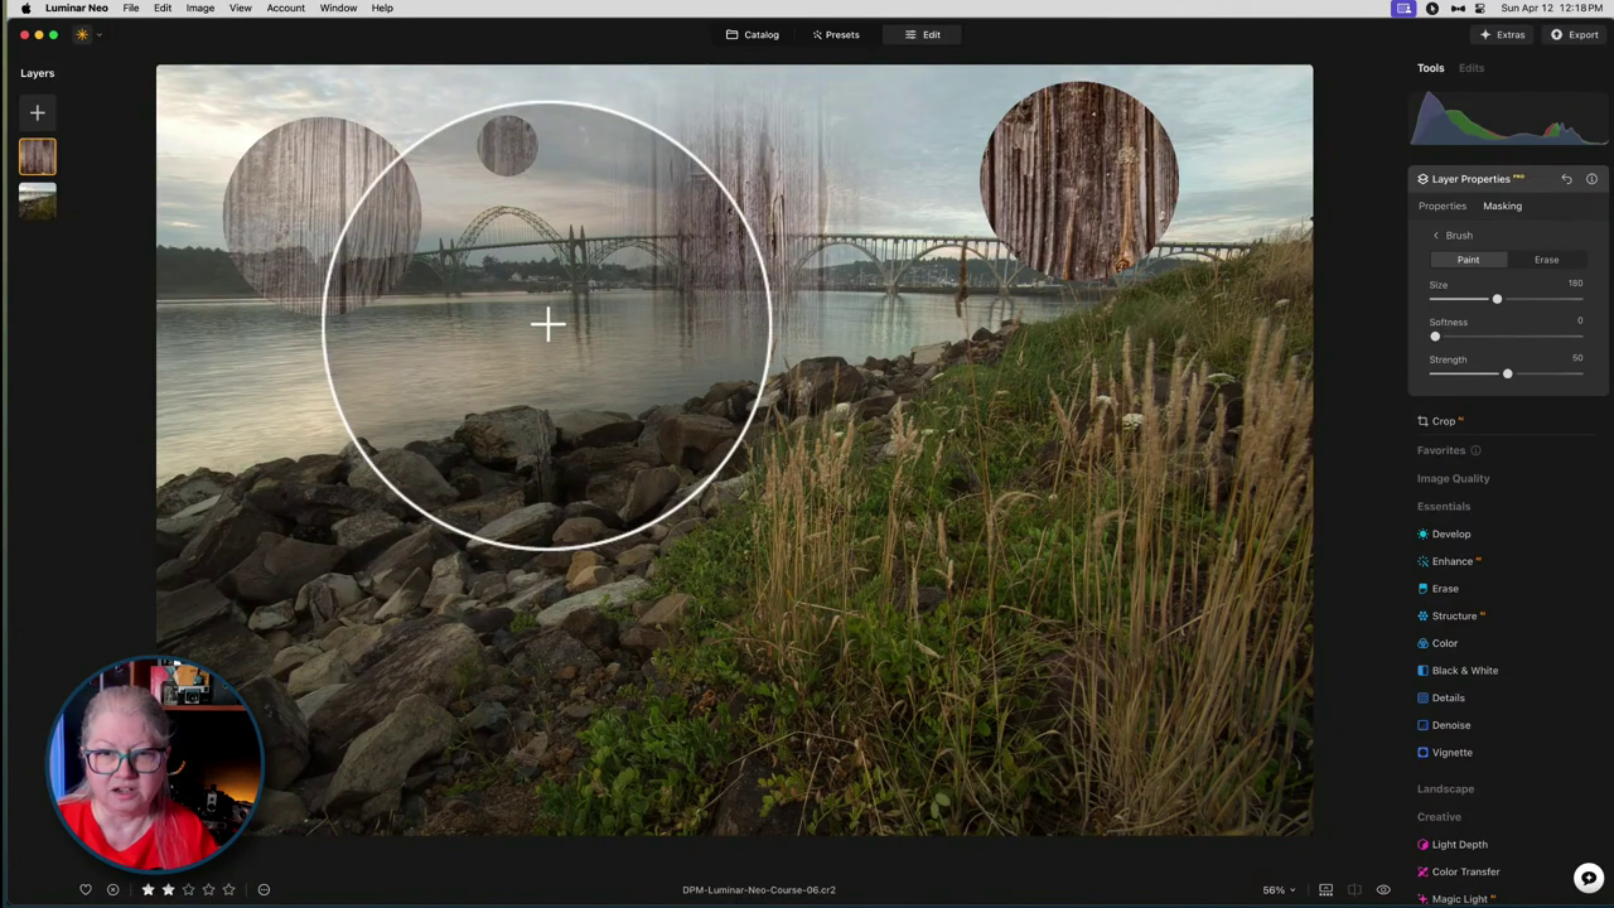
key(bracketright)
key(bracketright)
key(bracketright)
key(bracketright)
key(bracketright)
key(bracketright)
key(bracketright)
key(bracketright)
key(bracketright)
key(bracketright)
key(bracketright)
key(bracketright)
key(bracketright)
key(bracketright)
key(bracketright)
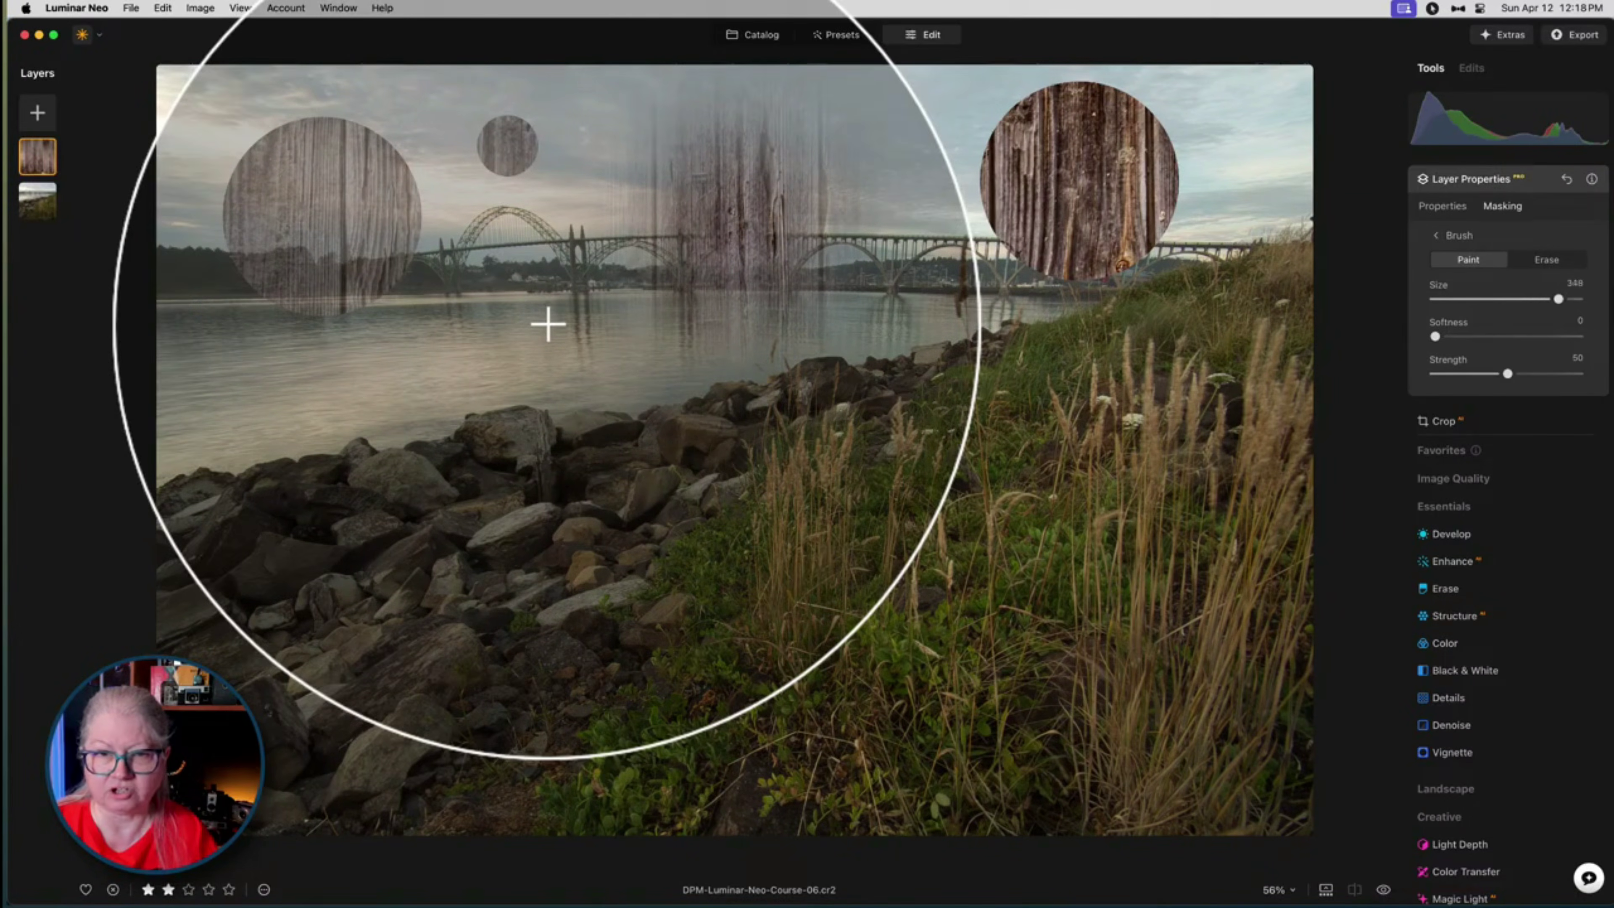
key(bracketleft)
key(bracketleft)
key(bracketleft)
key(bracketleft)
key(bracketleft)
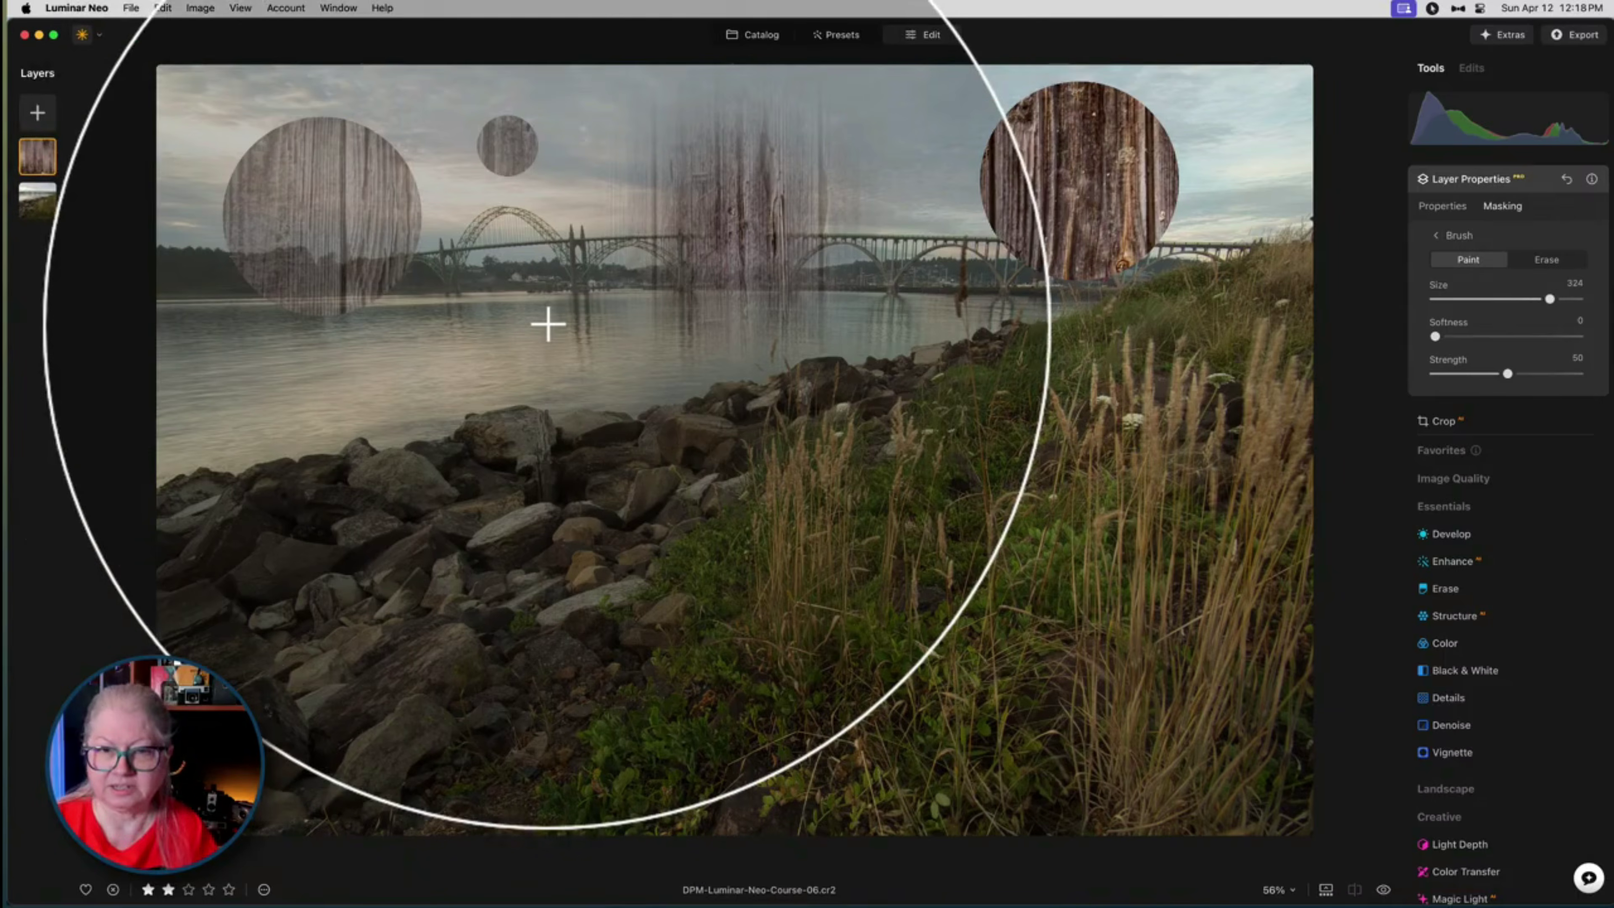
key(bracketright)
key(bracketright)
key(bracketright)
key(bracketright)
key(bracketright)
key(bracketright)
key(bracketright)
key(bracketright)
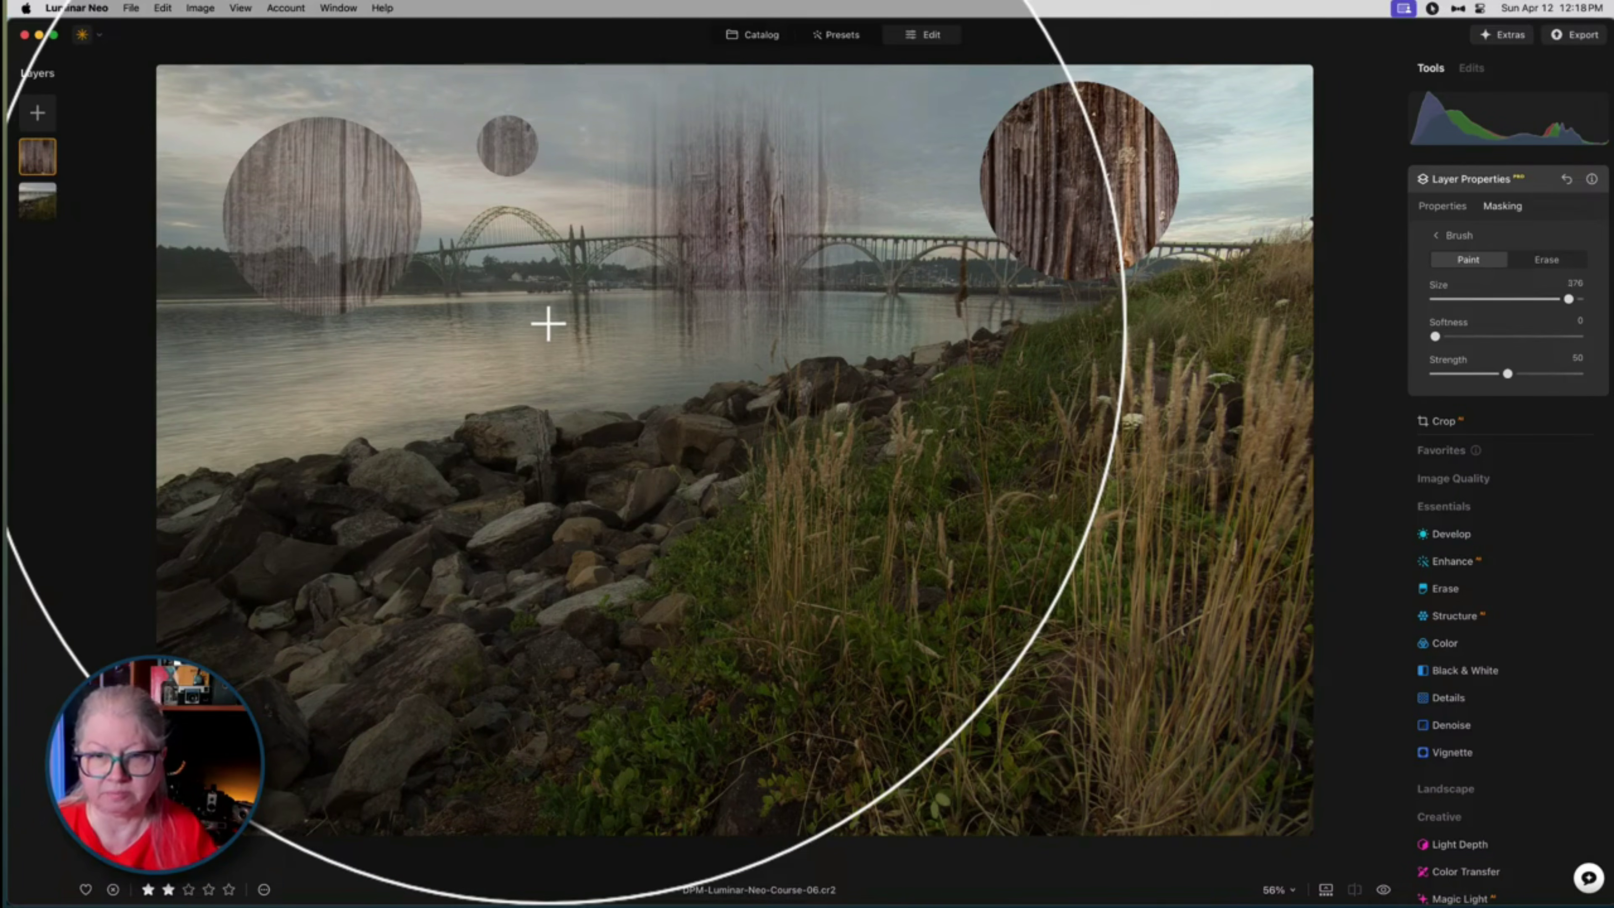
key(bracketleft)
key(bracketleft)
key(bracketleft)
key(bracketleft)
key(bracketleft)
key(bracketleft)
key(bracketleft)
key(bracketleft)
key(bracketleft)
key(bracketleft)
key(bracketleft)
key(bracketleft)
key(bracketleft)
key(bracketleft)
key(bracketleft)
key(bracketleft)
key(bracketleft)
key(bracketleft)
key(bracketleft)
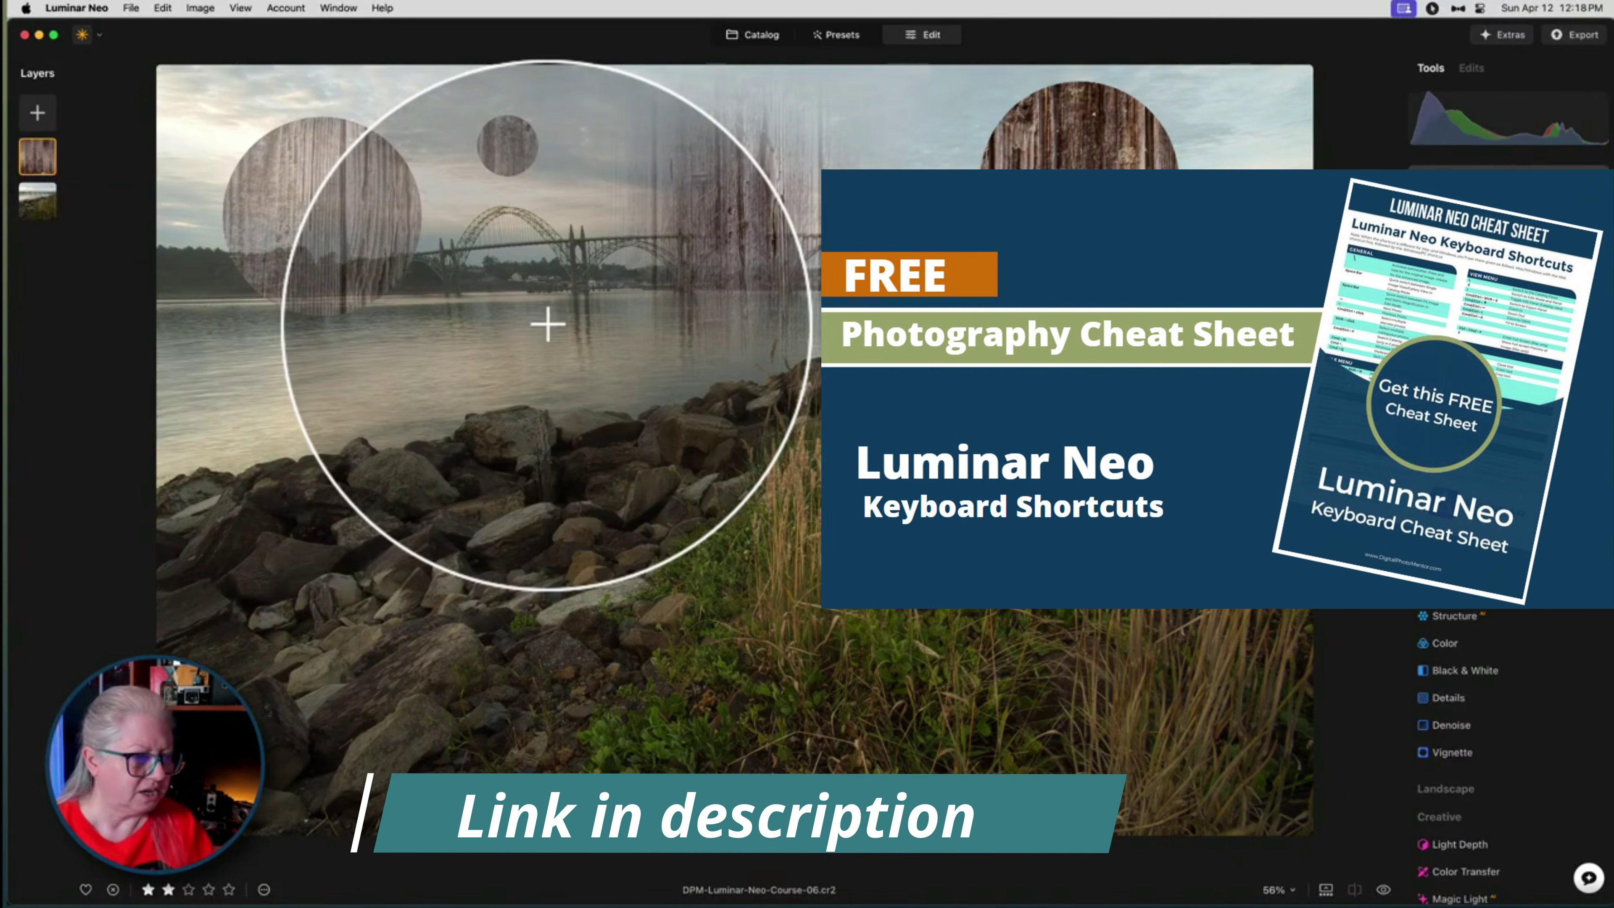
key(bracketright)
key(bracketright)
key(bracketright)
key(bracketright)
key(bracketright)
key(bracketright)
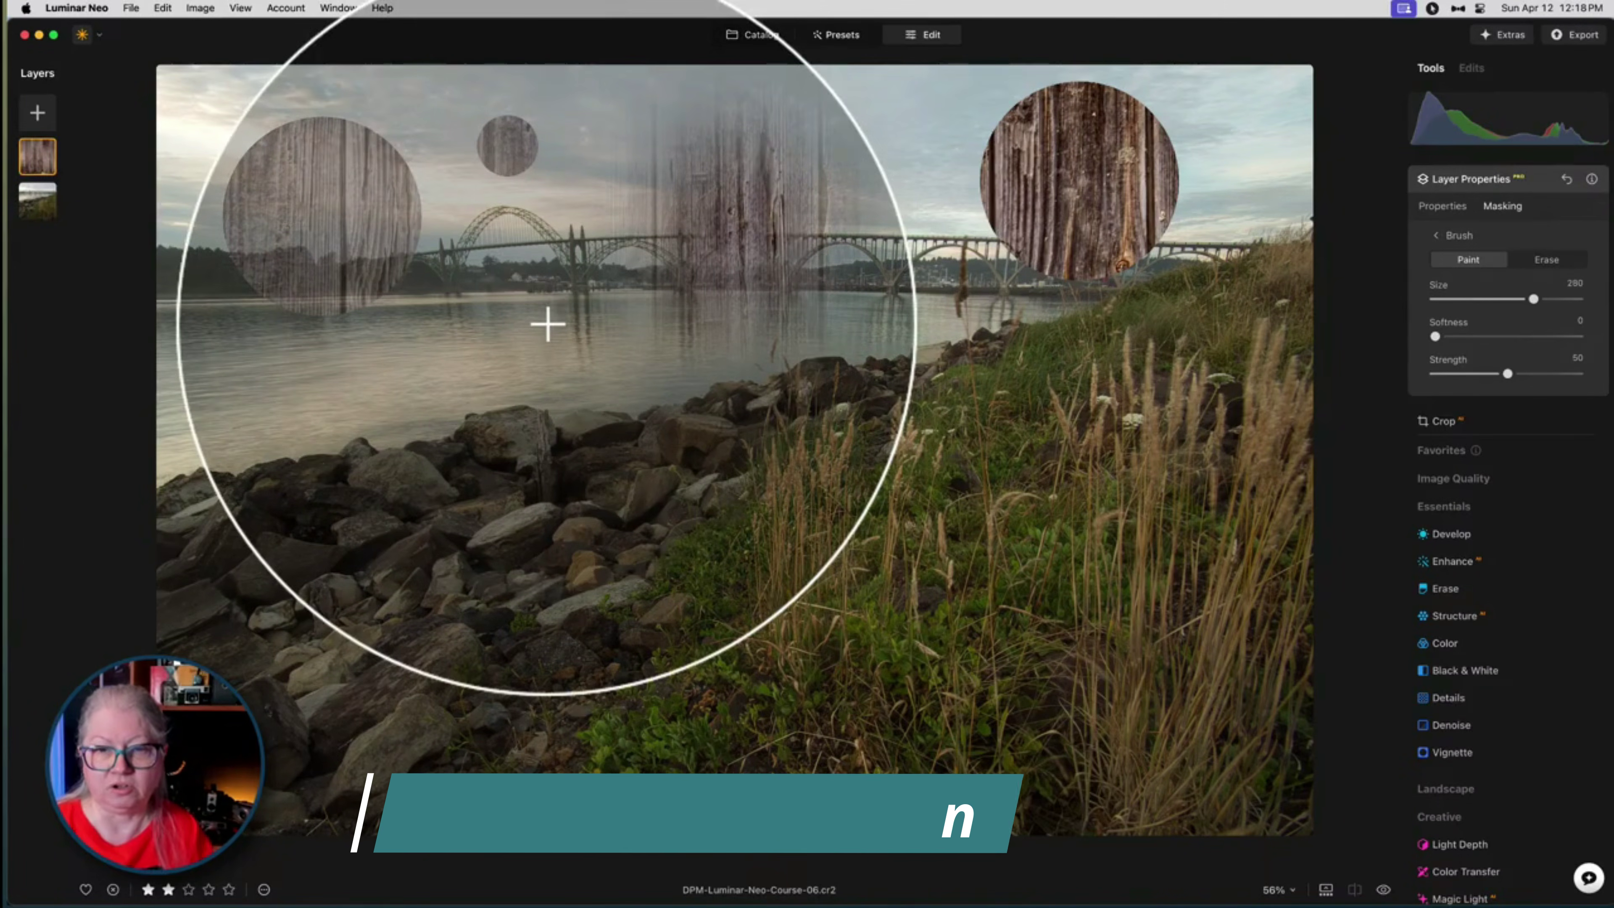
key(bracketleft)
key(bracketleft)
key(bracketleft)
key(bracketleft)
key(bracketleft)
key(bracketleft)
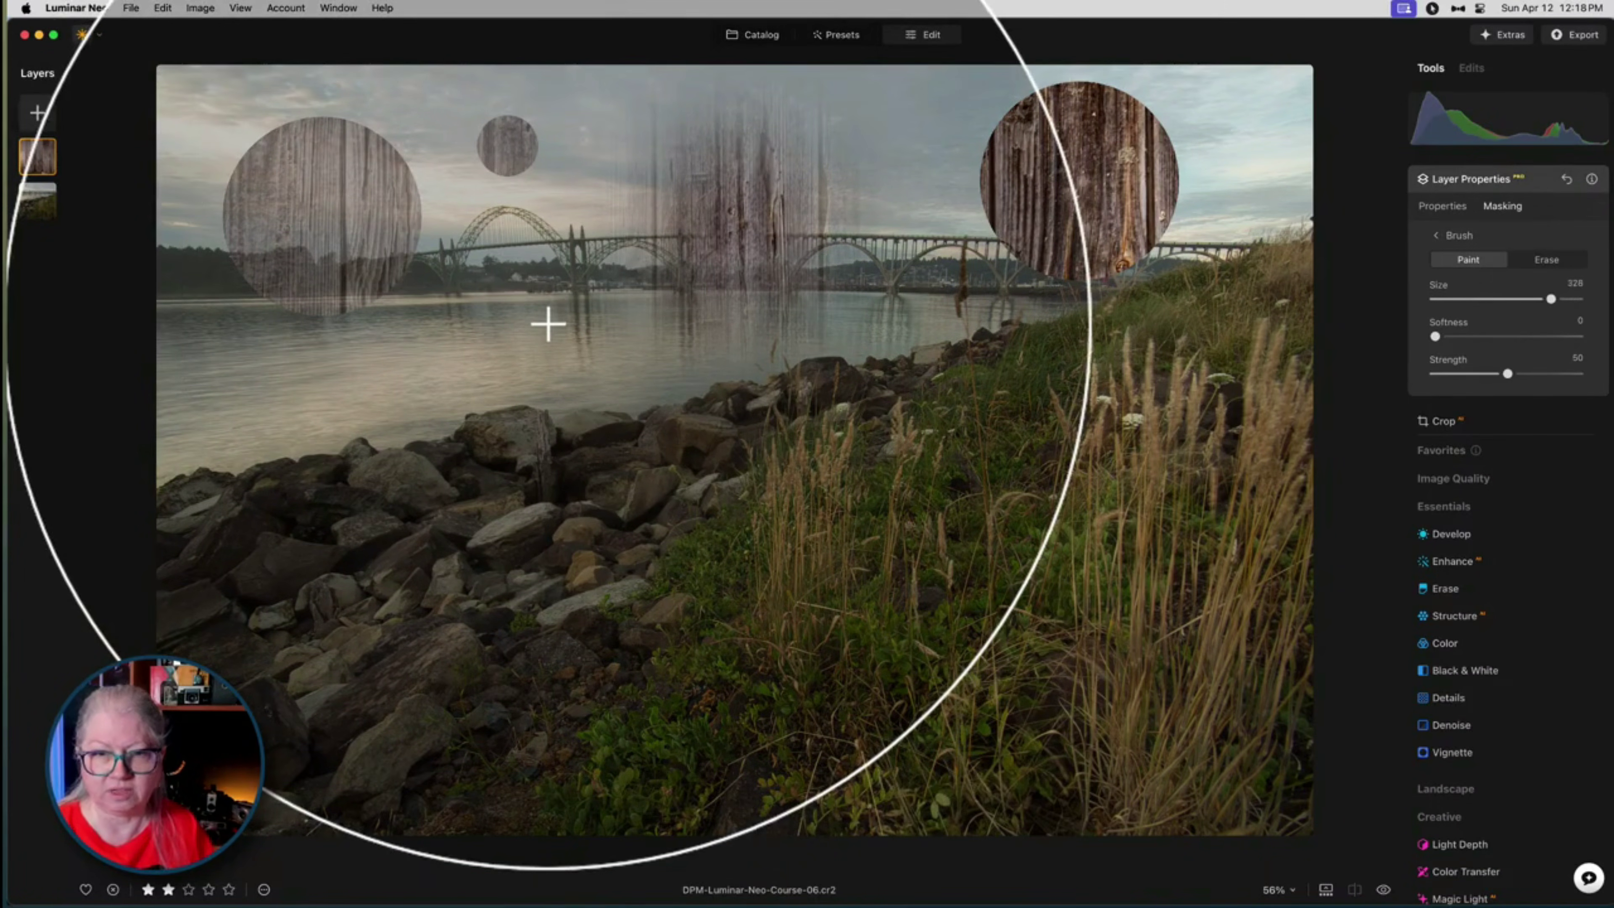
key(bracketright)
key(bracketright)
key(bracketright)
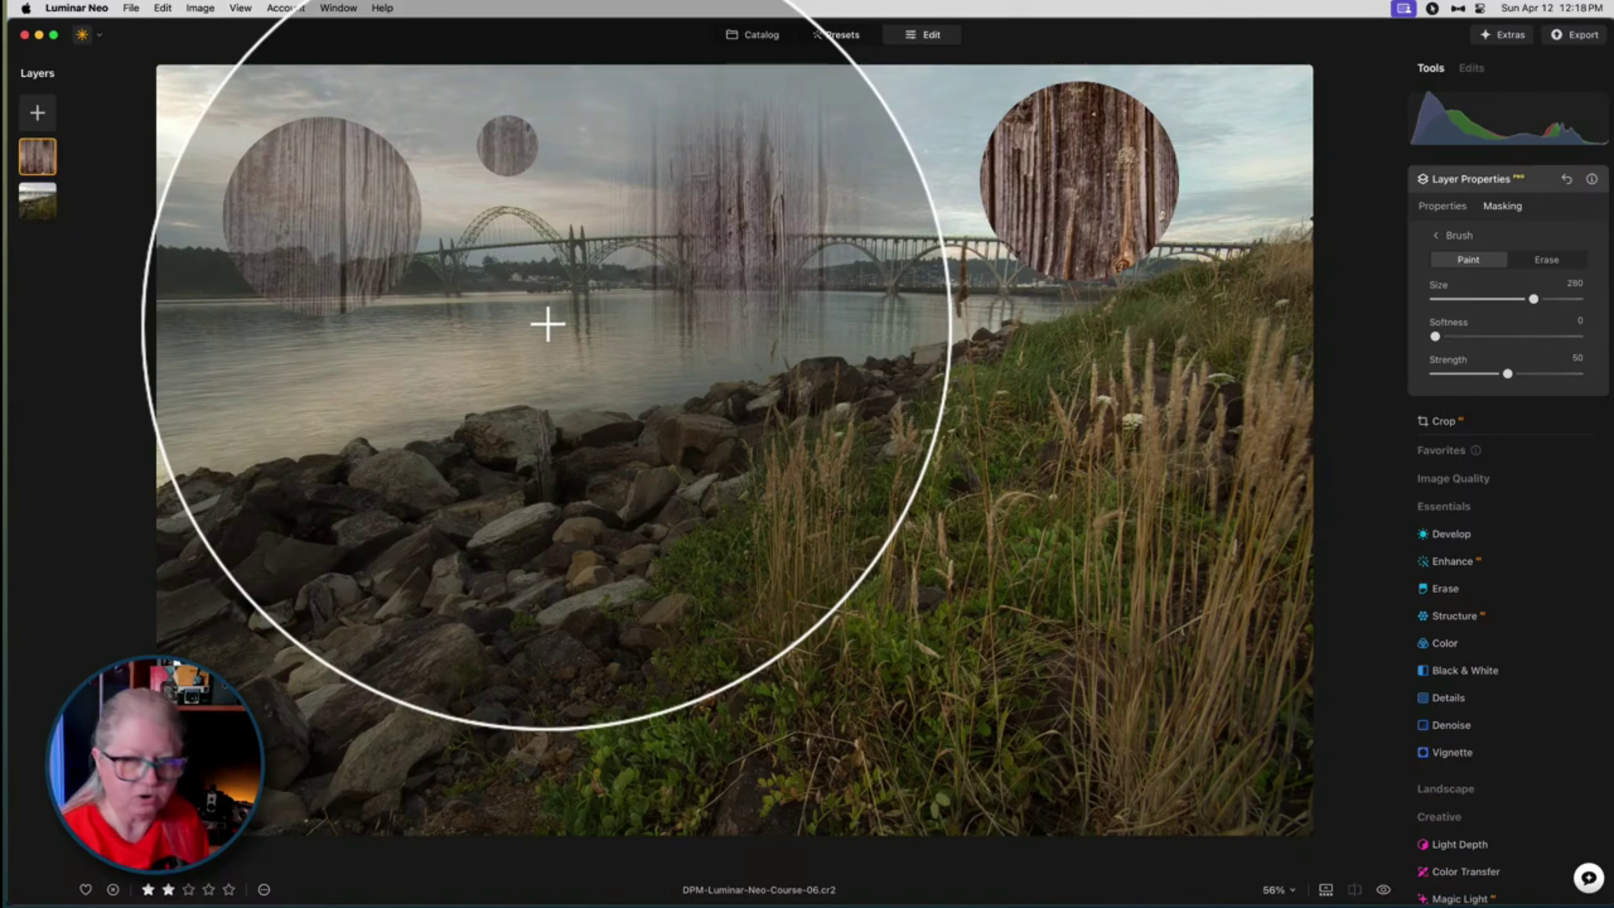
- Switch the brush softness between 0 and 100 in steps, finishing at 100
key(shift+bracketright)
key(shift+bracketright)
key(shift+bracketright)
key(shift+bracketright)
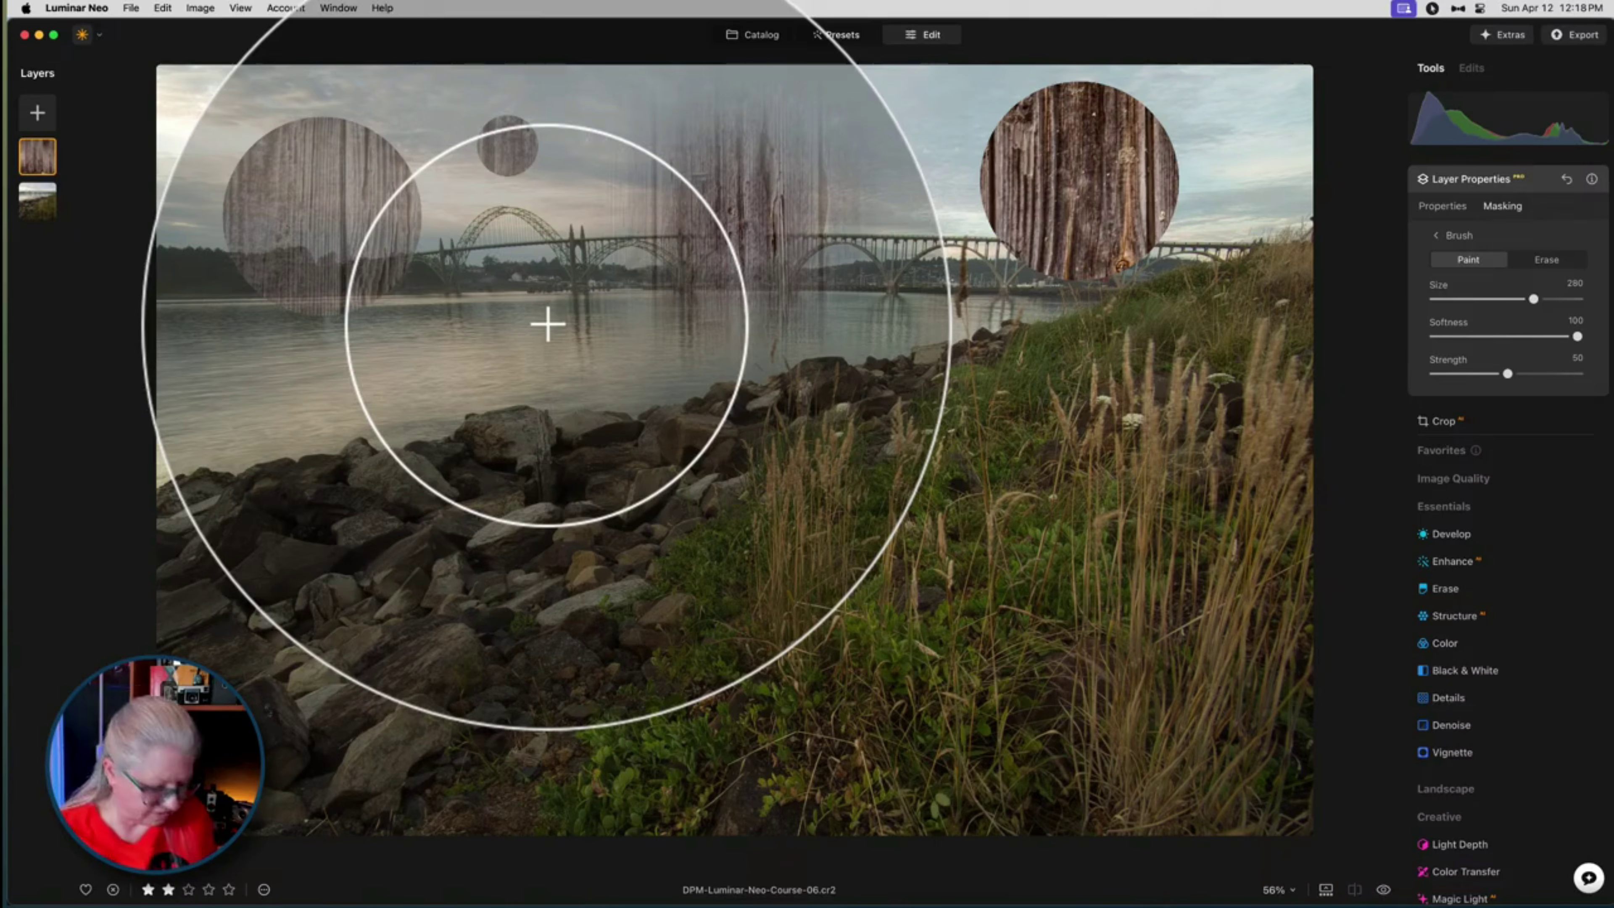
key(shift+bracketleft)
key(shift+bracketleft)
key(shift+bracketleft)
key(shift+bracketleft)
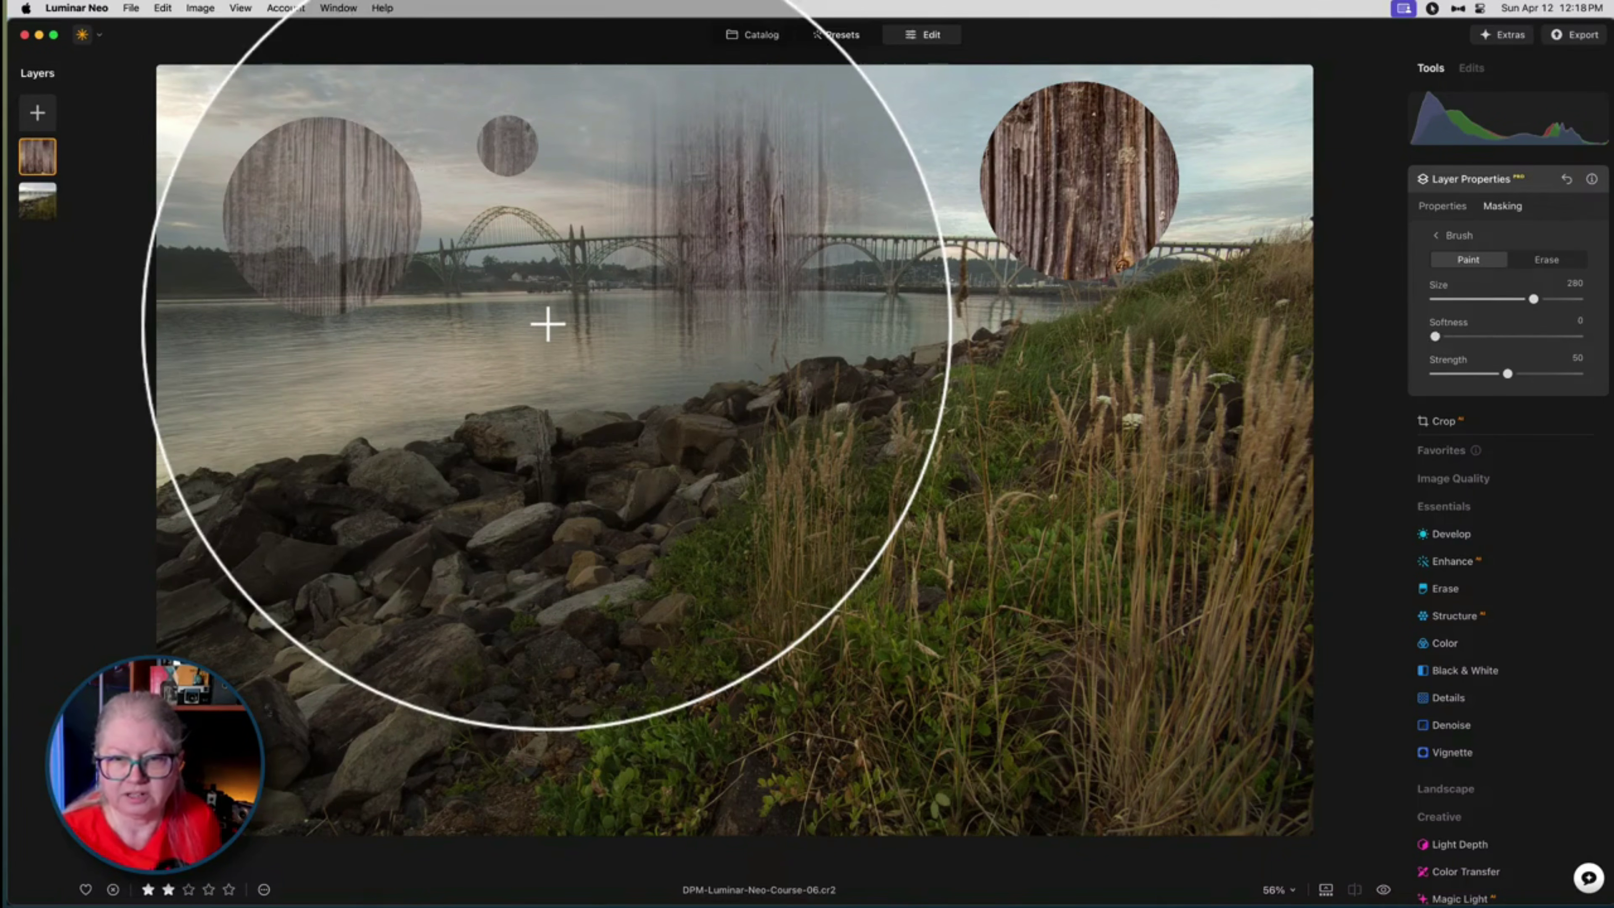
key(shift+bracketright)
key(shift+bracketright)
key(shift+bracketright)
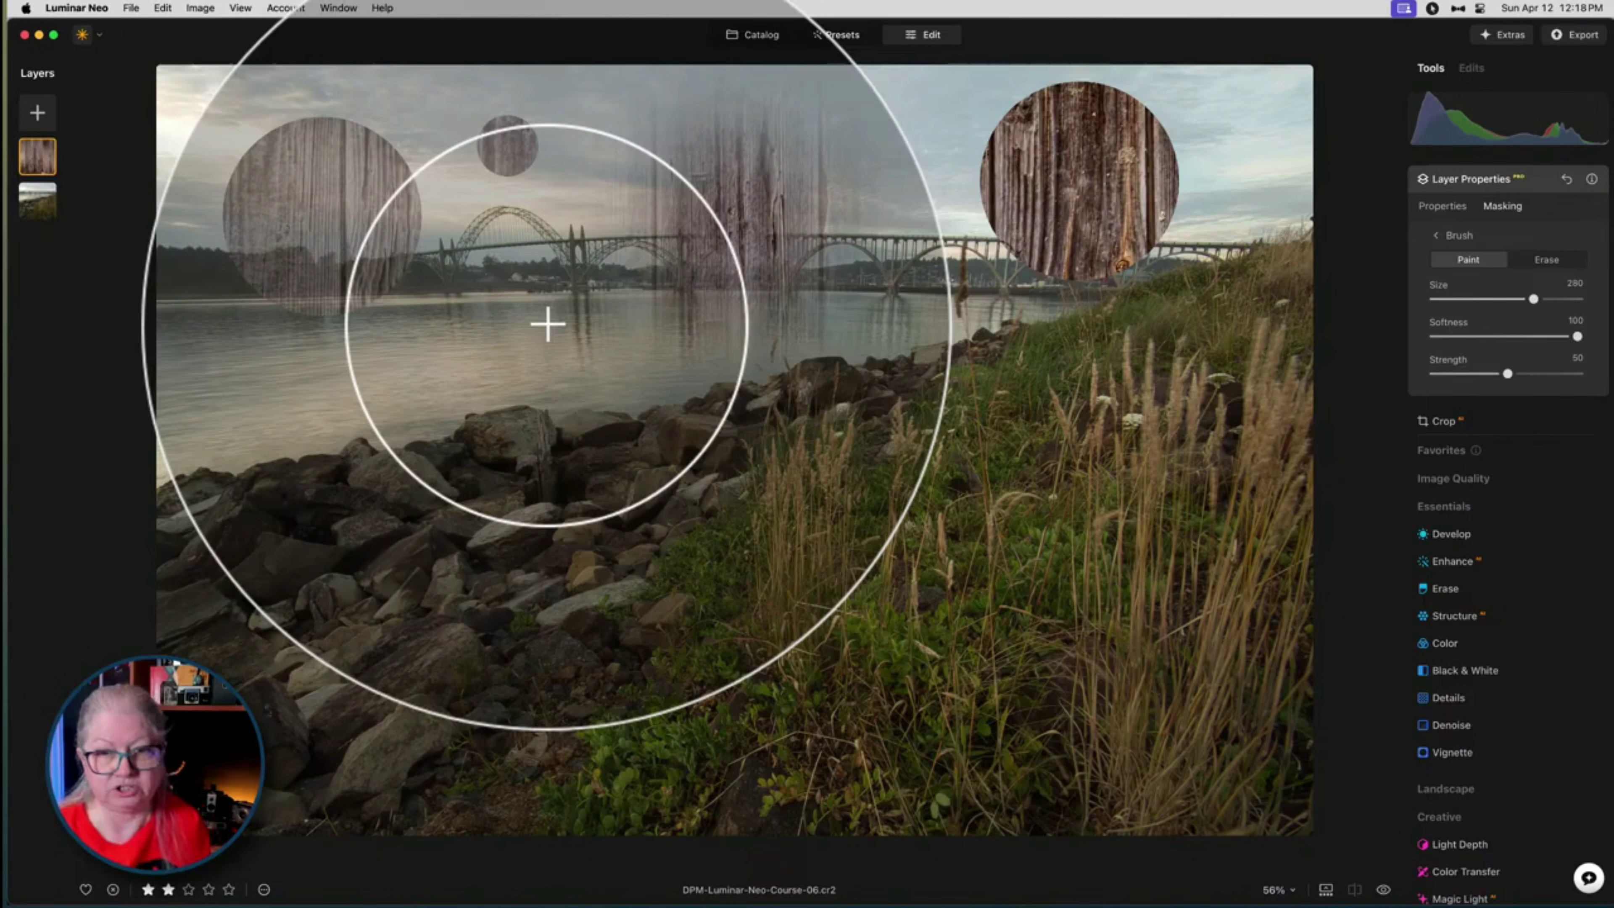
- Shrink the brush to size 208 and enlarge it to 376
key(bracketleft)
key(bracketleft)
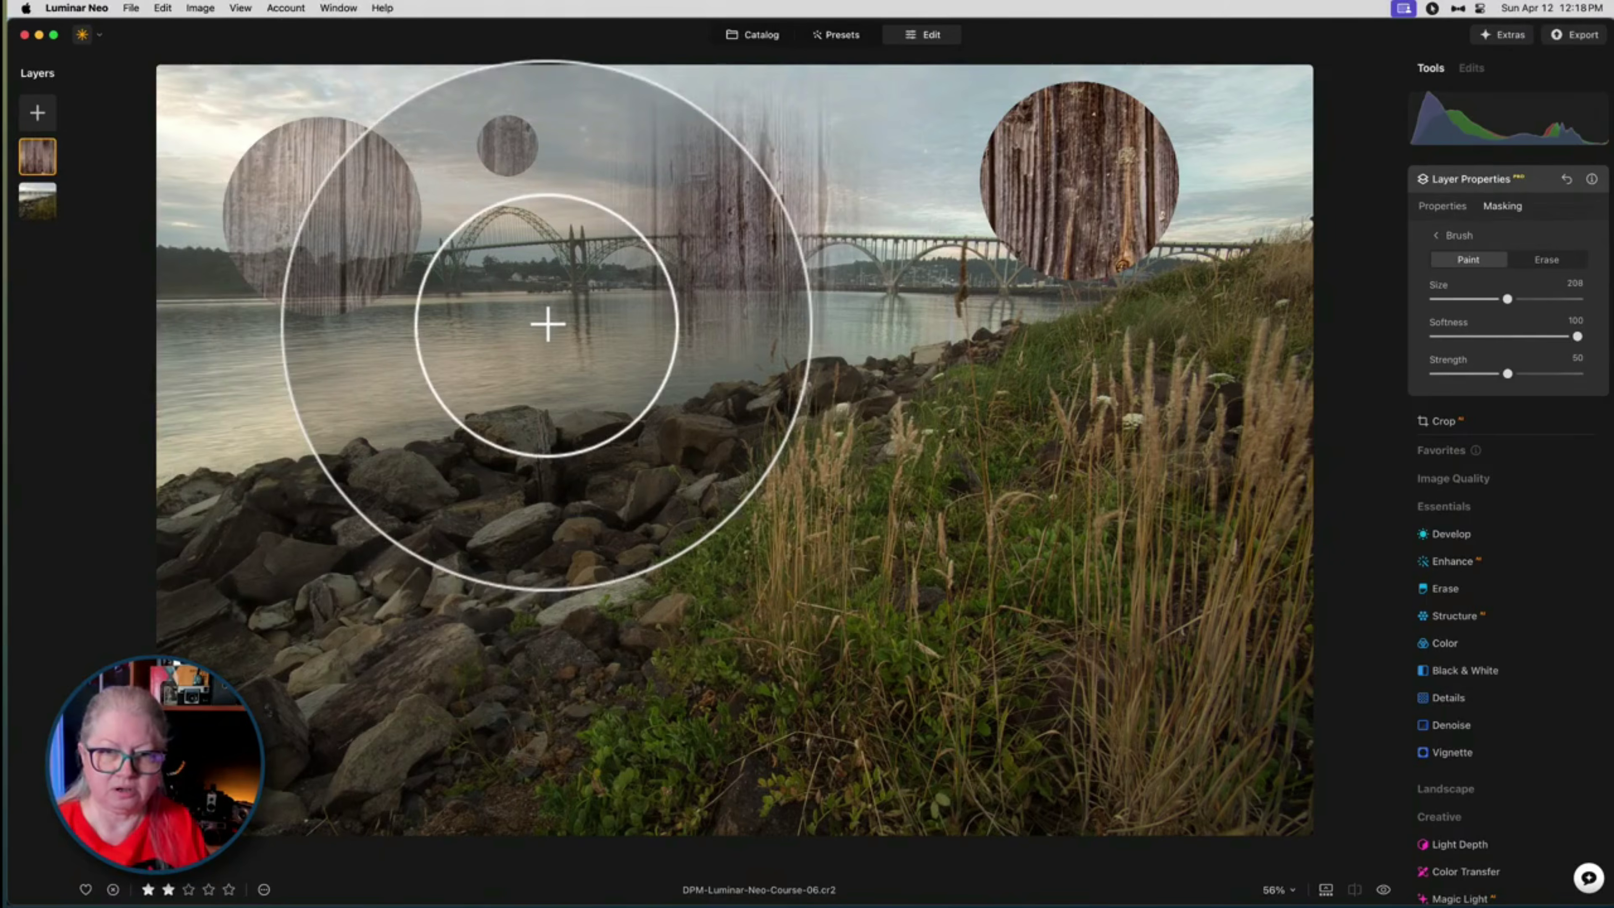
key(bracketright)
key(bracketright)
key(bracketright)
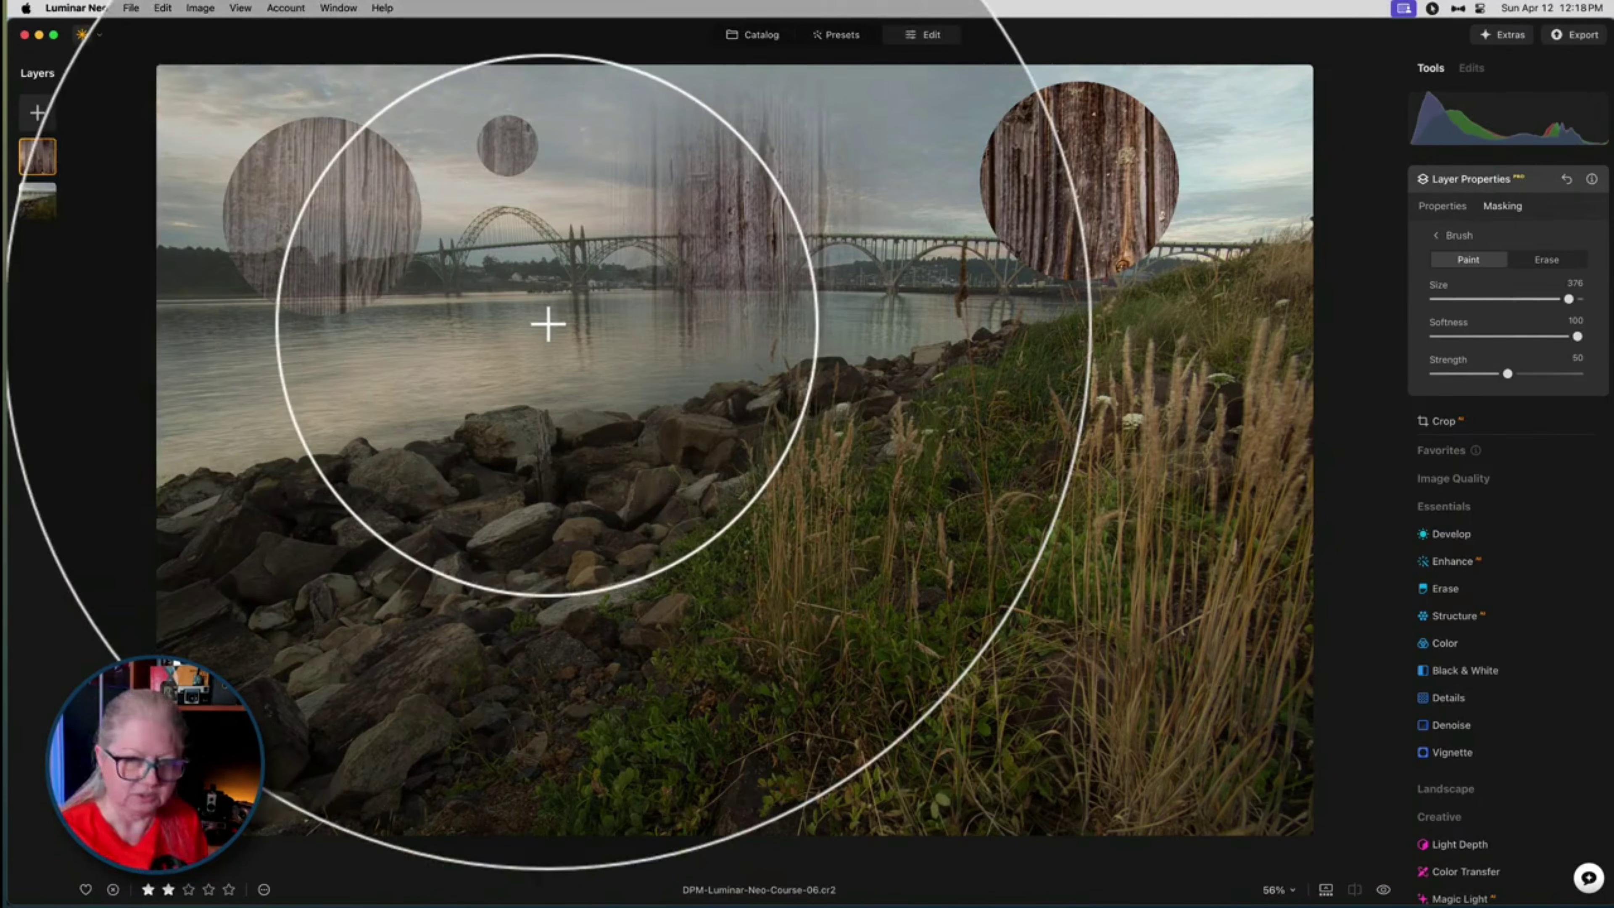
- Reduce the brush softness in steps to 0
key(shift+bracketright)
key(shift+bracketleft)
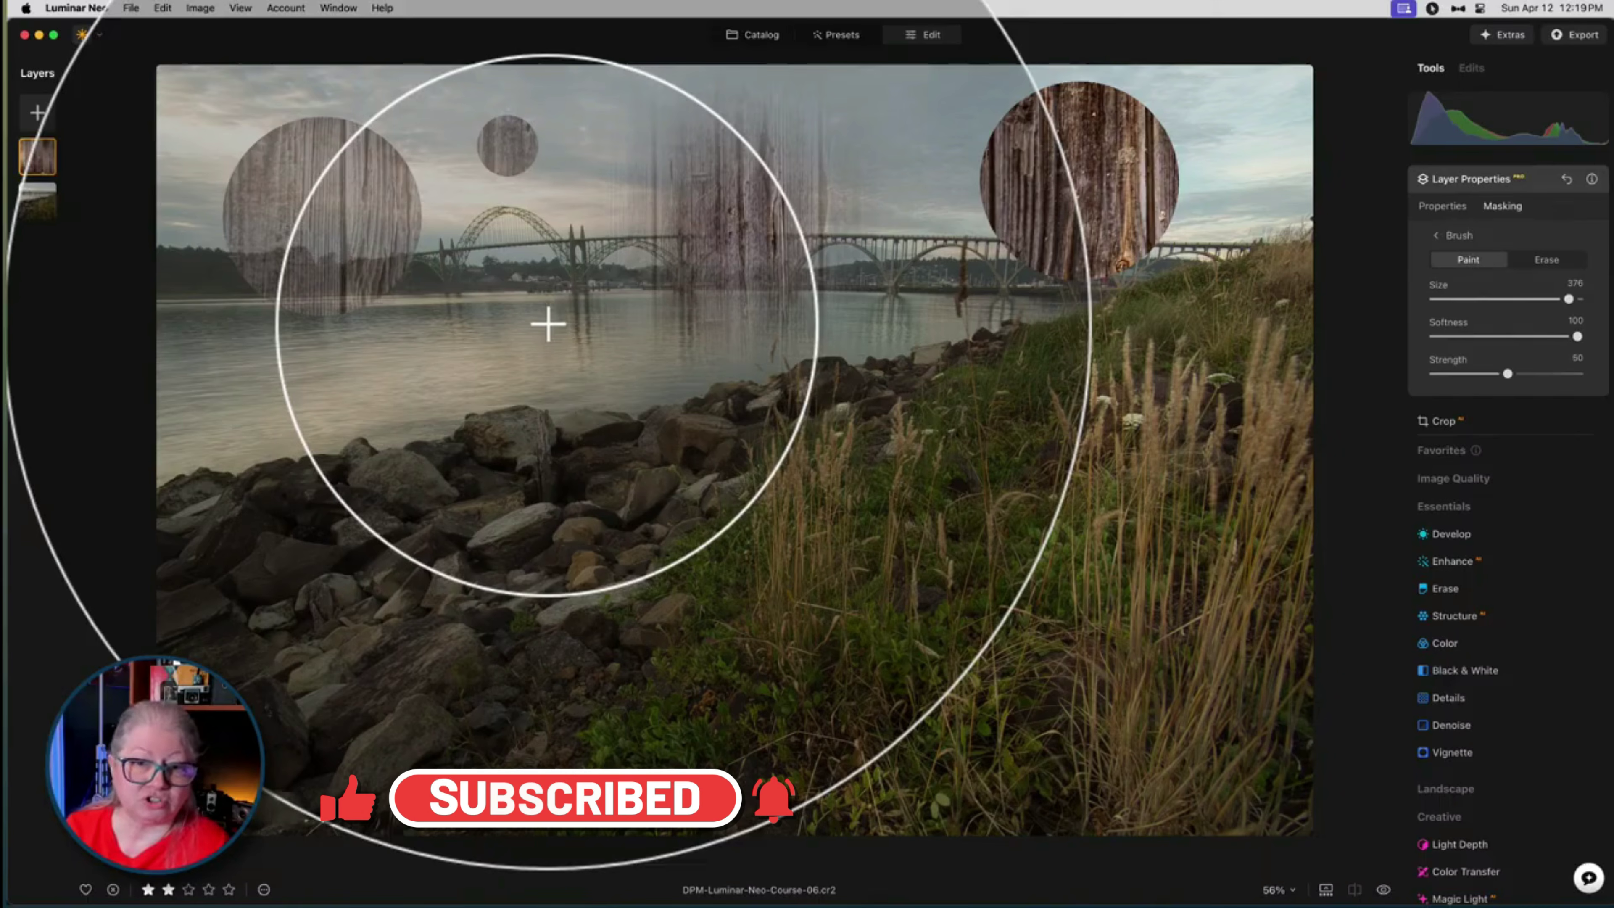
drag(607, 732, 710, 732)
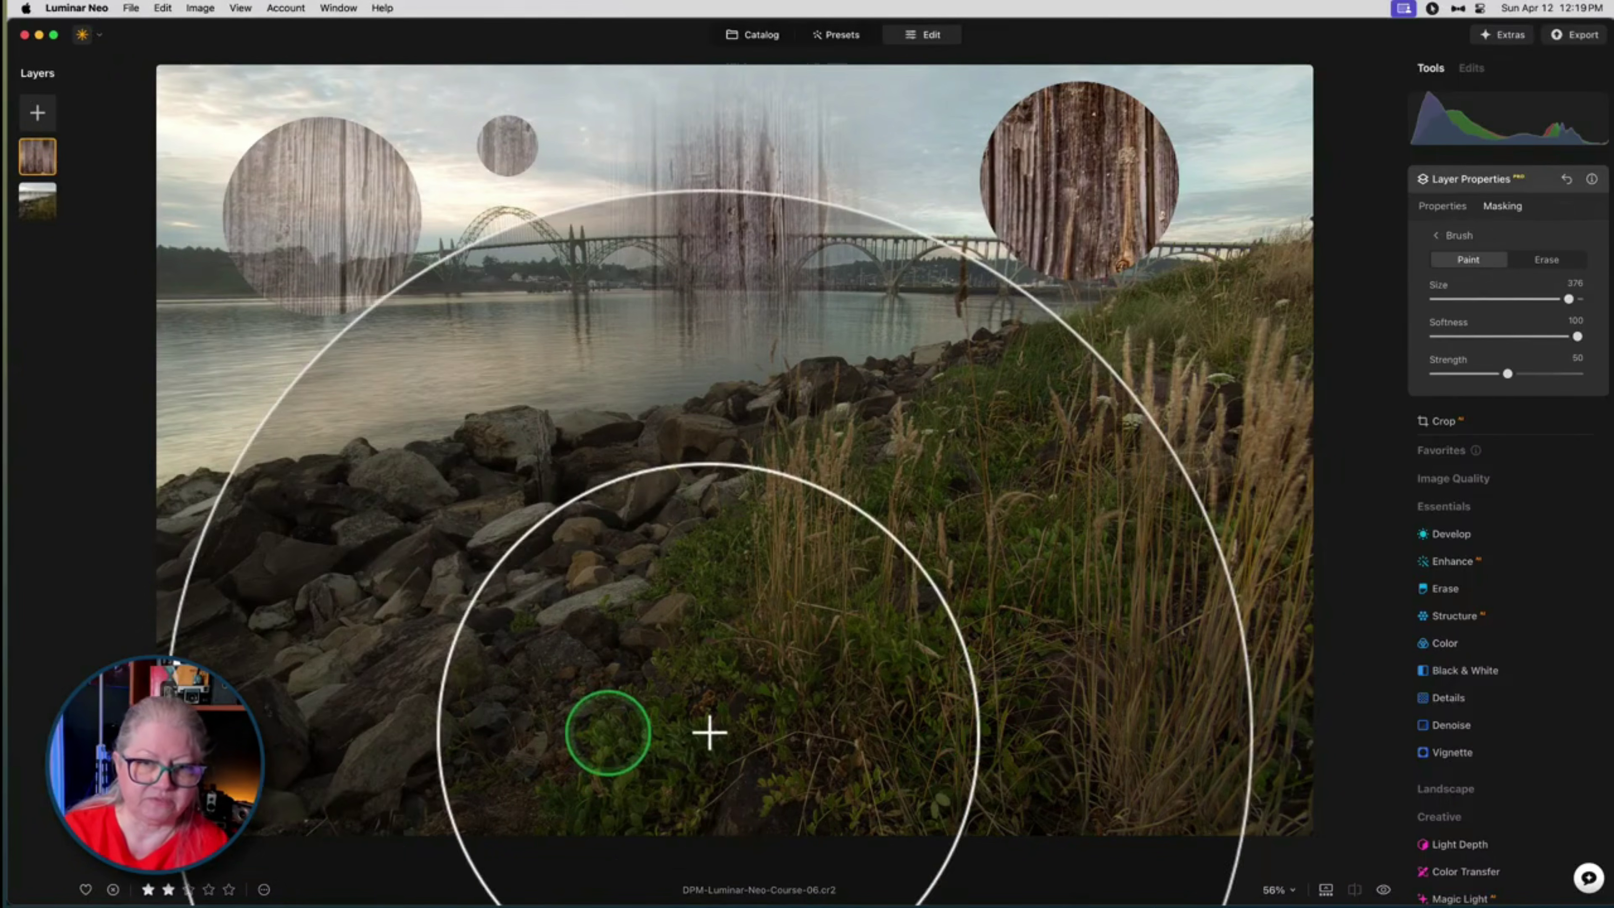
click(972, 711)
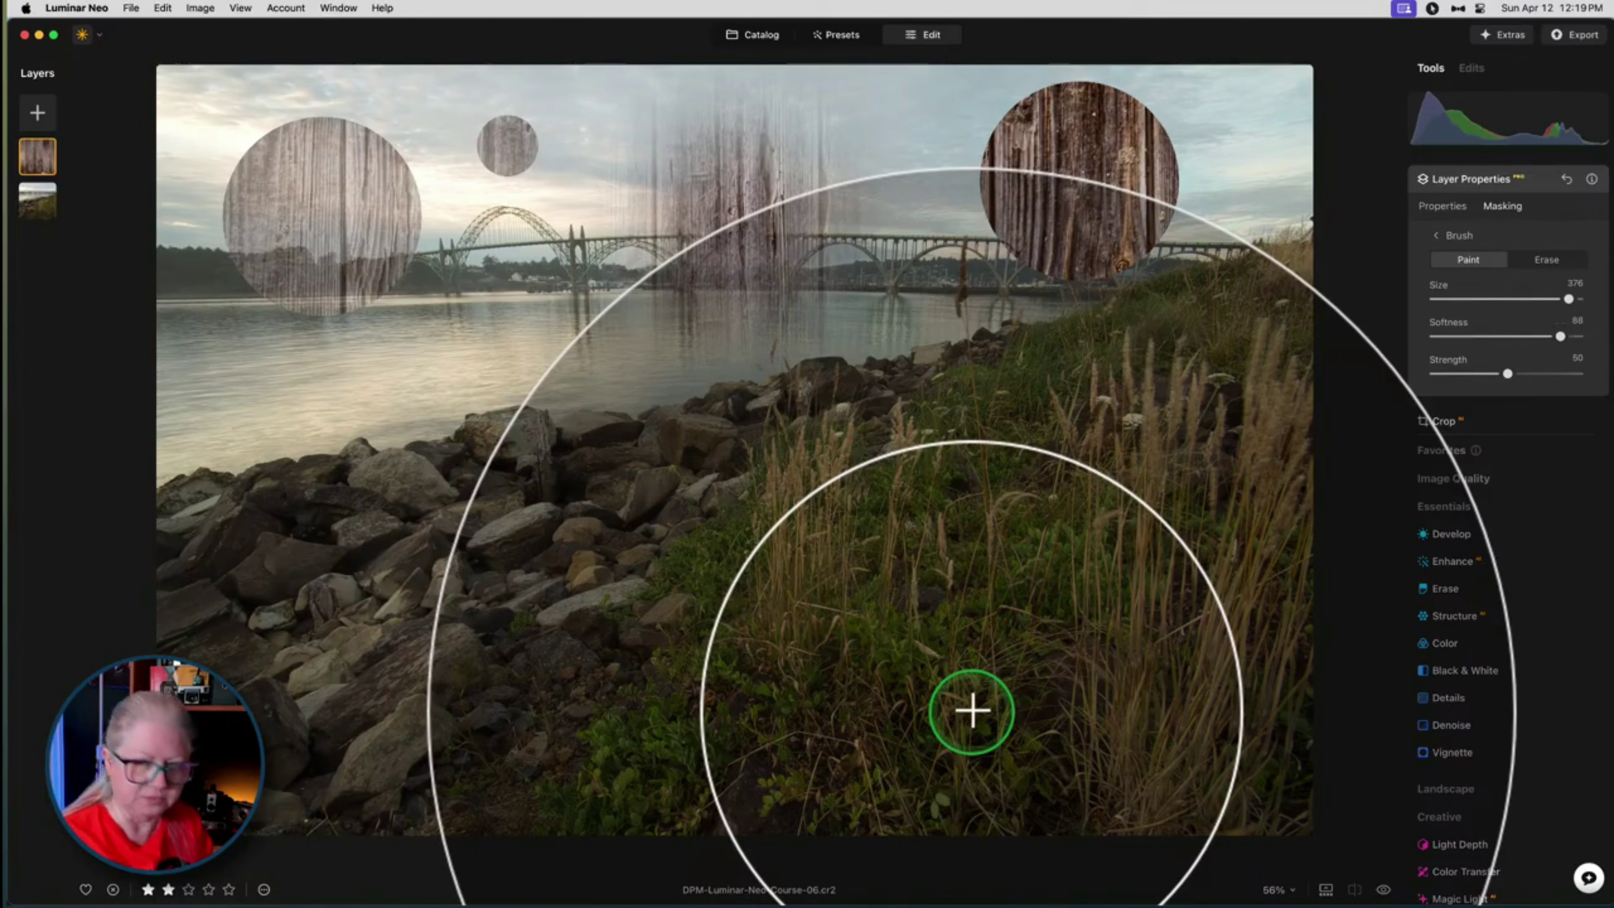
key(shift+bracketleft)
key(shift+bracketleft)
key(shift+bracketleft)
key(shift+bracketleft)
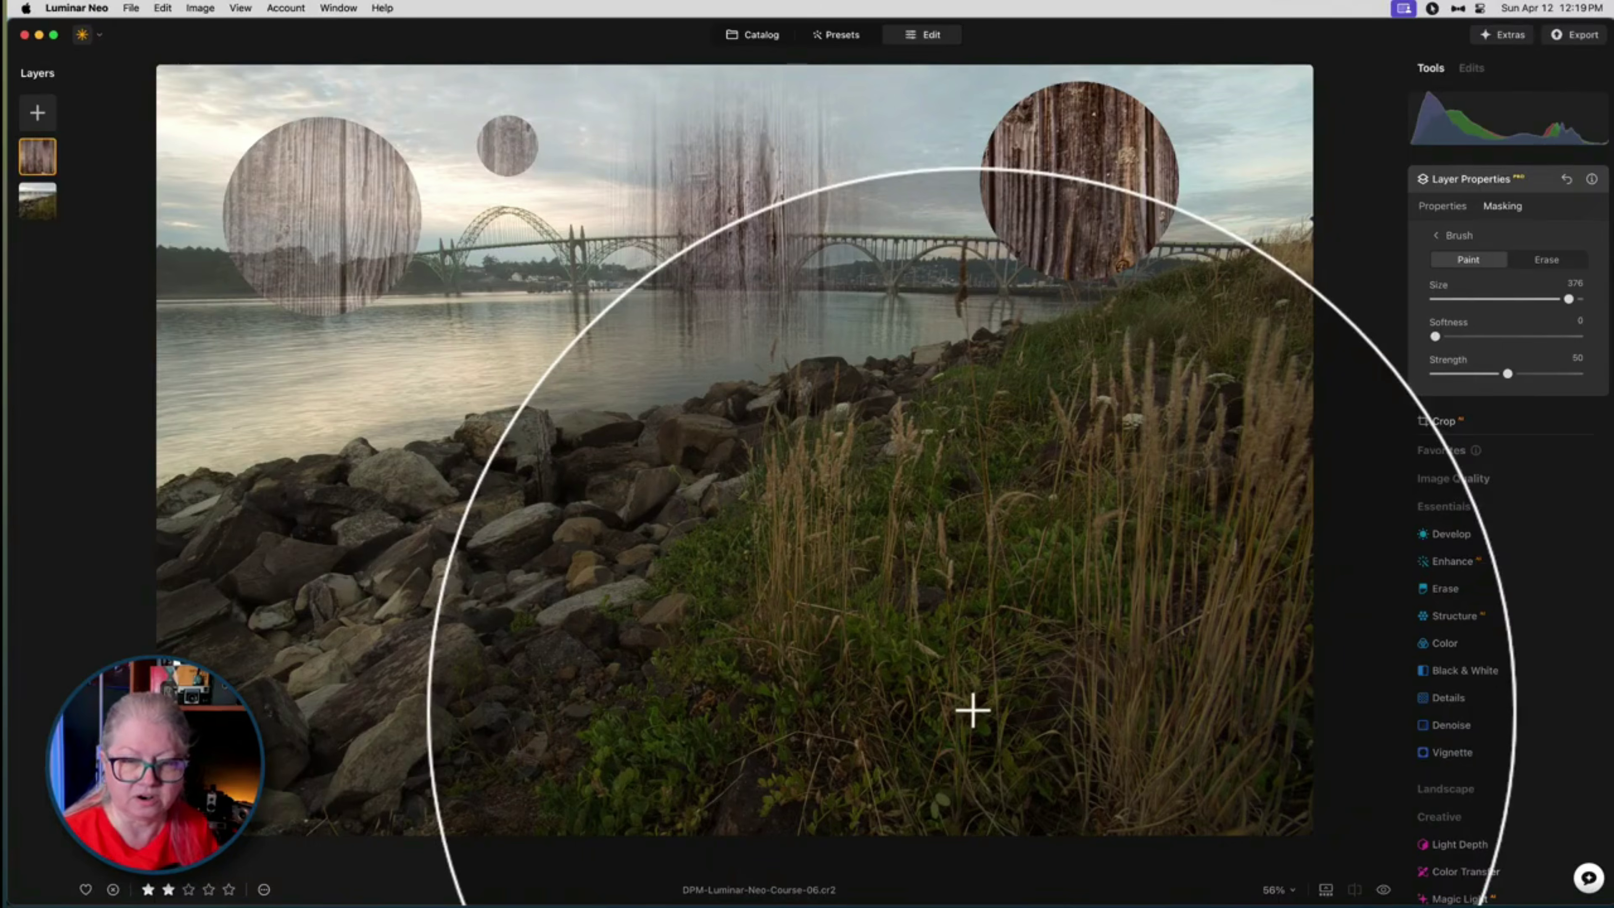
- Leave and reopen the layer's masking brush, and set its strength to 100
click(972, 711)
click(1457, 237)
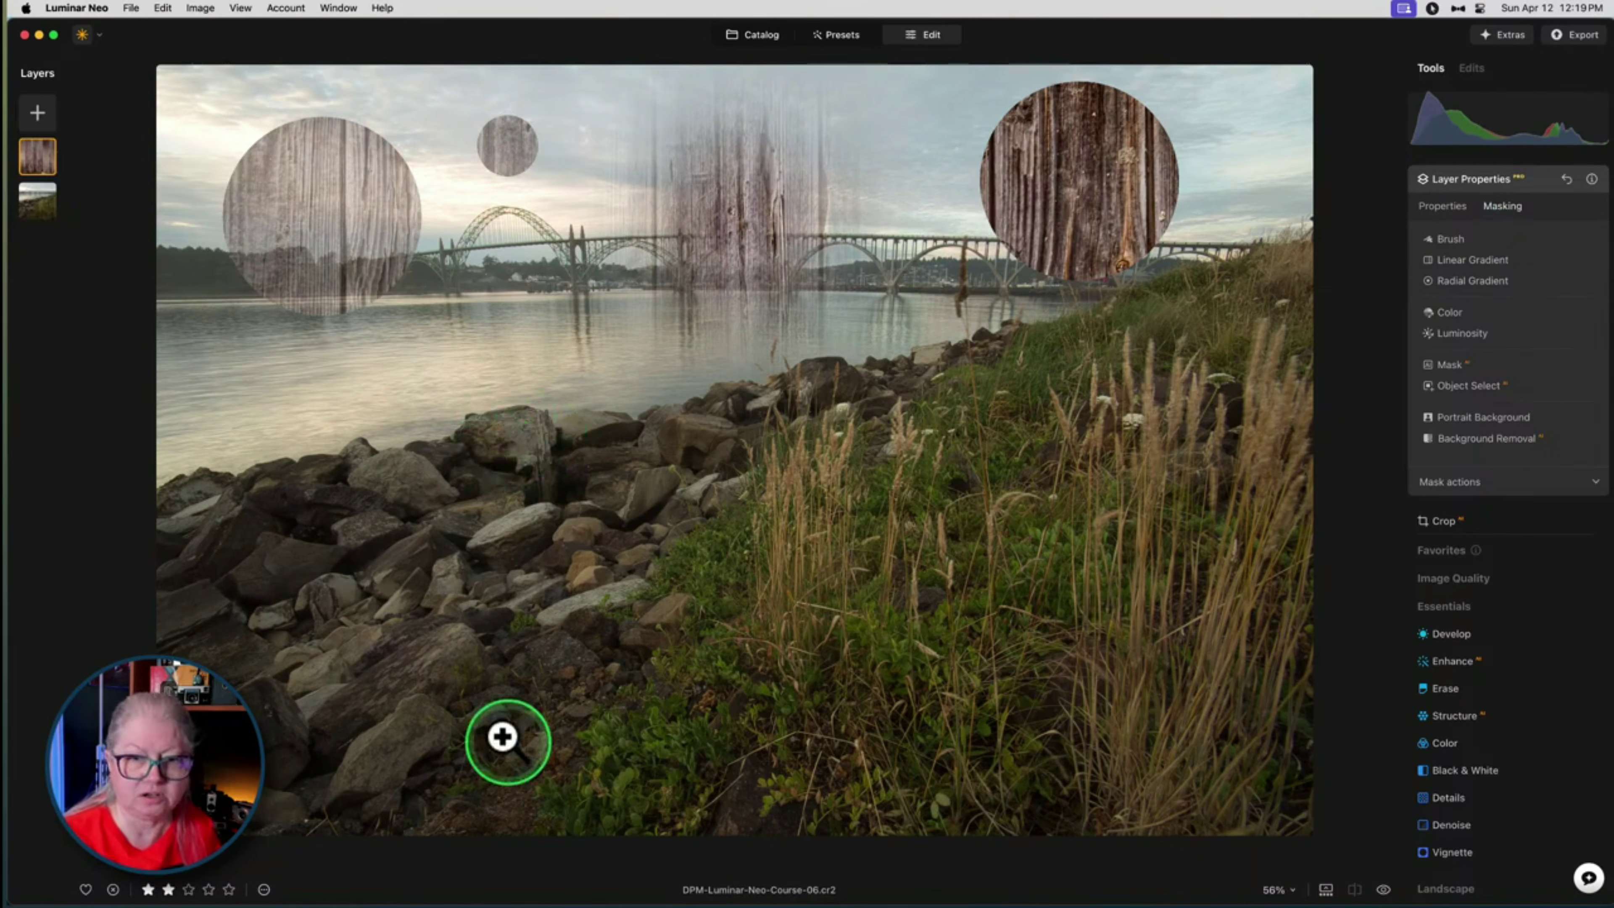
click(1453, 239)
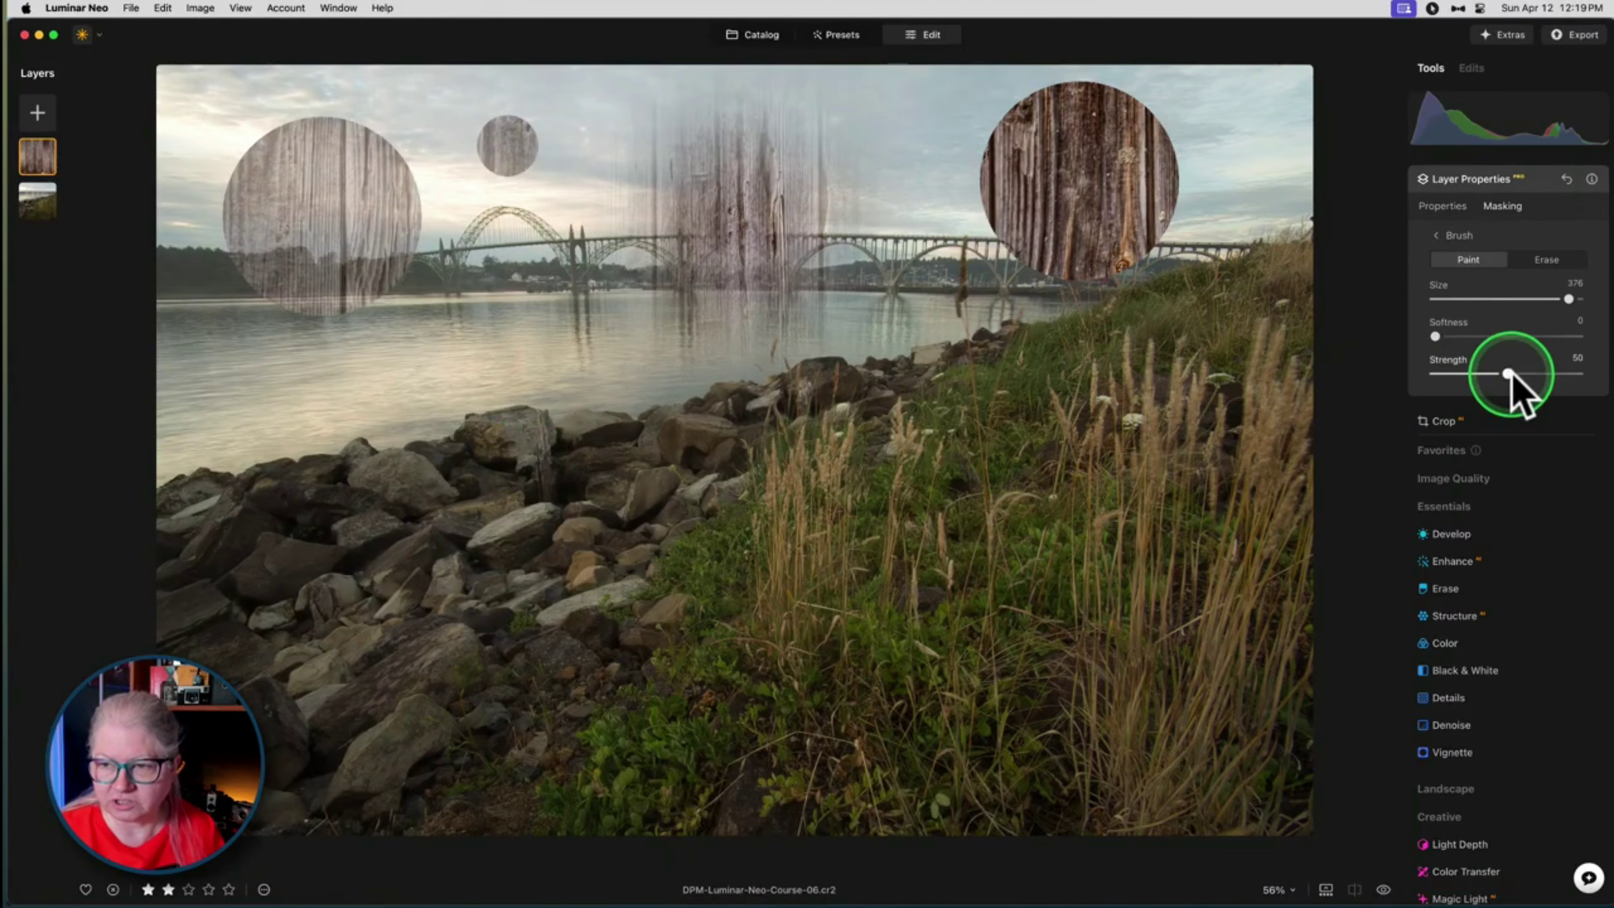
drag(1511, 375, 1601, 373)
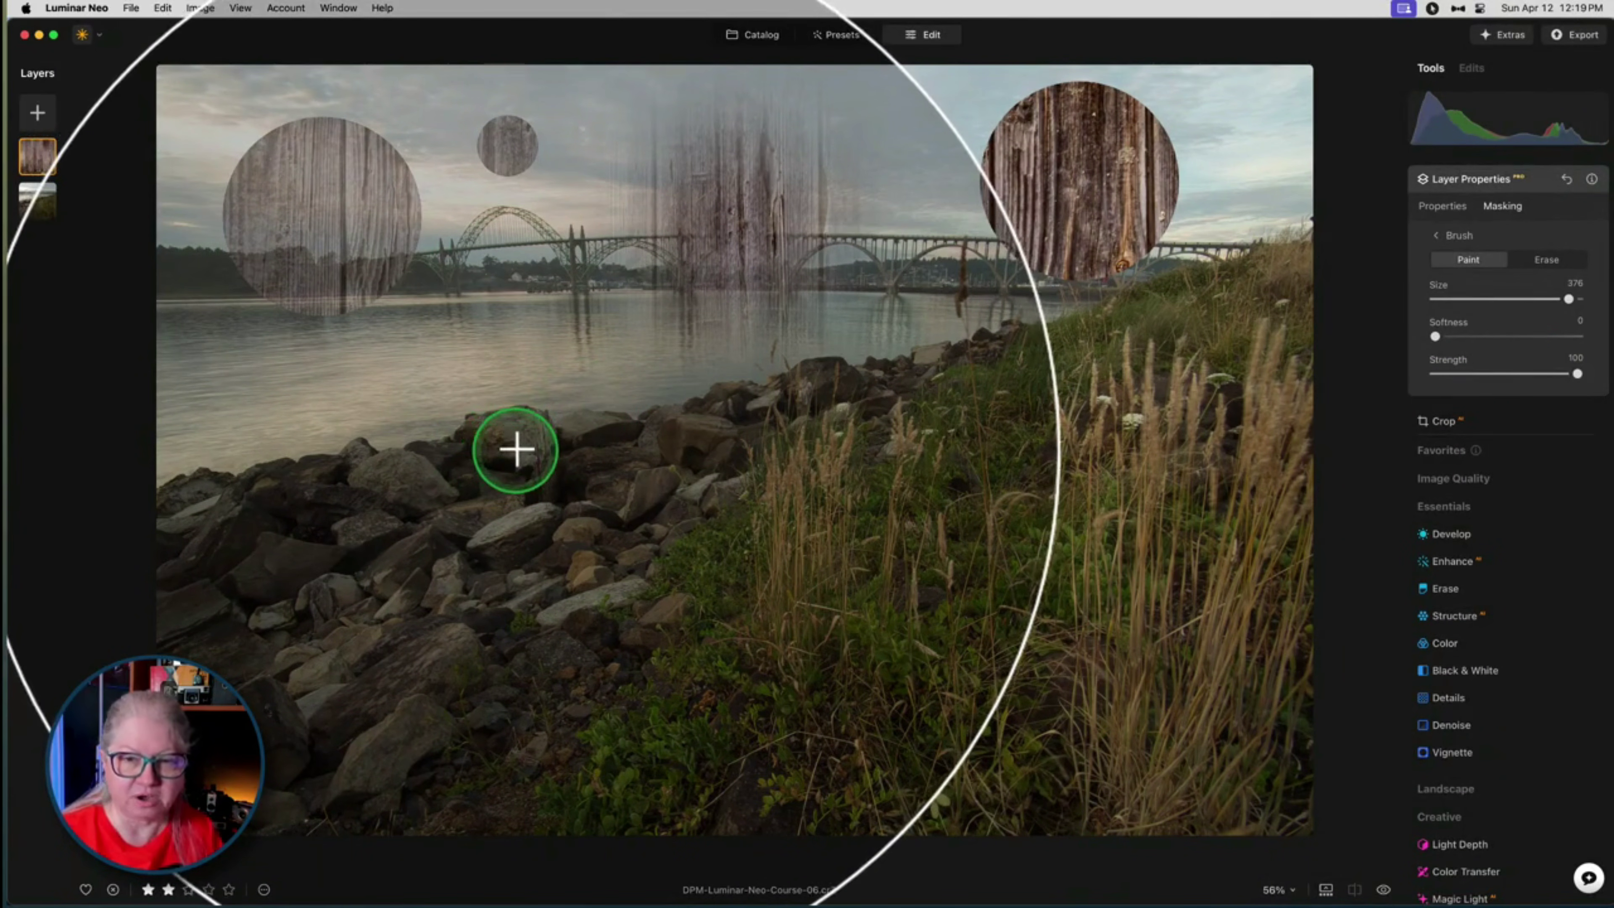
- Reduce the brush to size 88 and paint a hard-edged dab over the rocks at the water's edge
key(bracketleft)
key(bracketleft)
key(bracketleft)
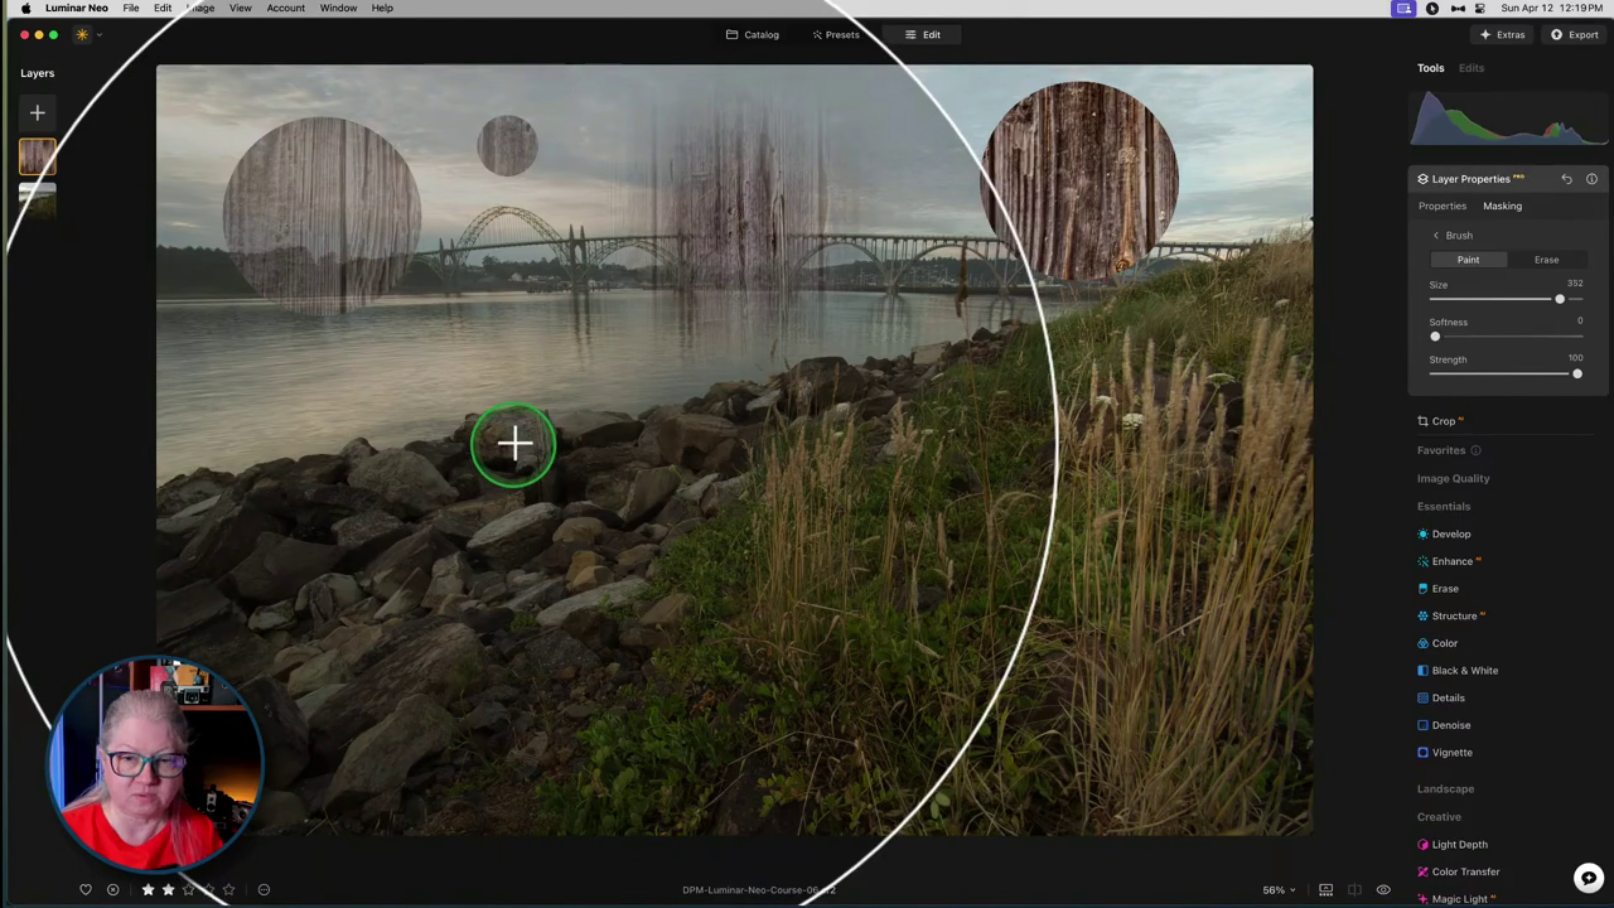
key(bracketleft)
key(bracketleft)
key(bracketleft)
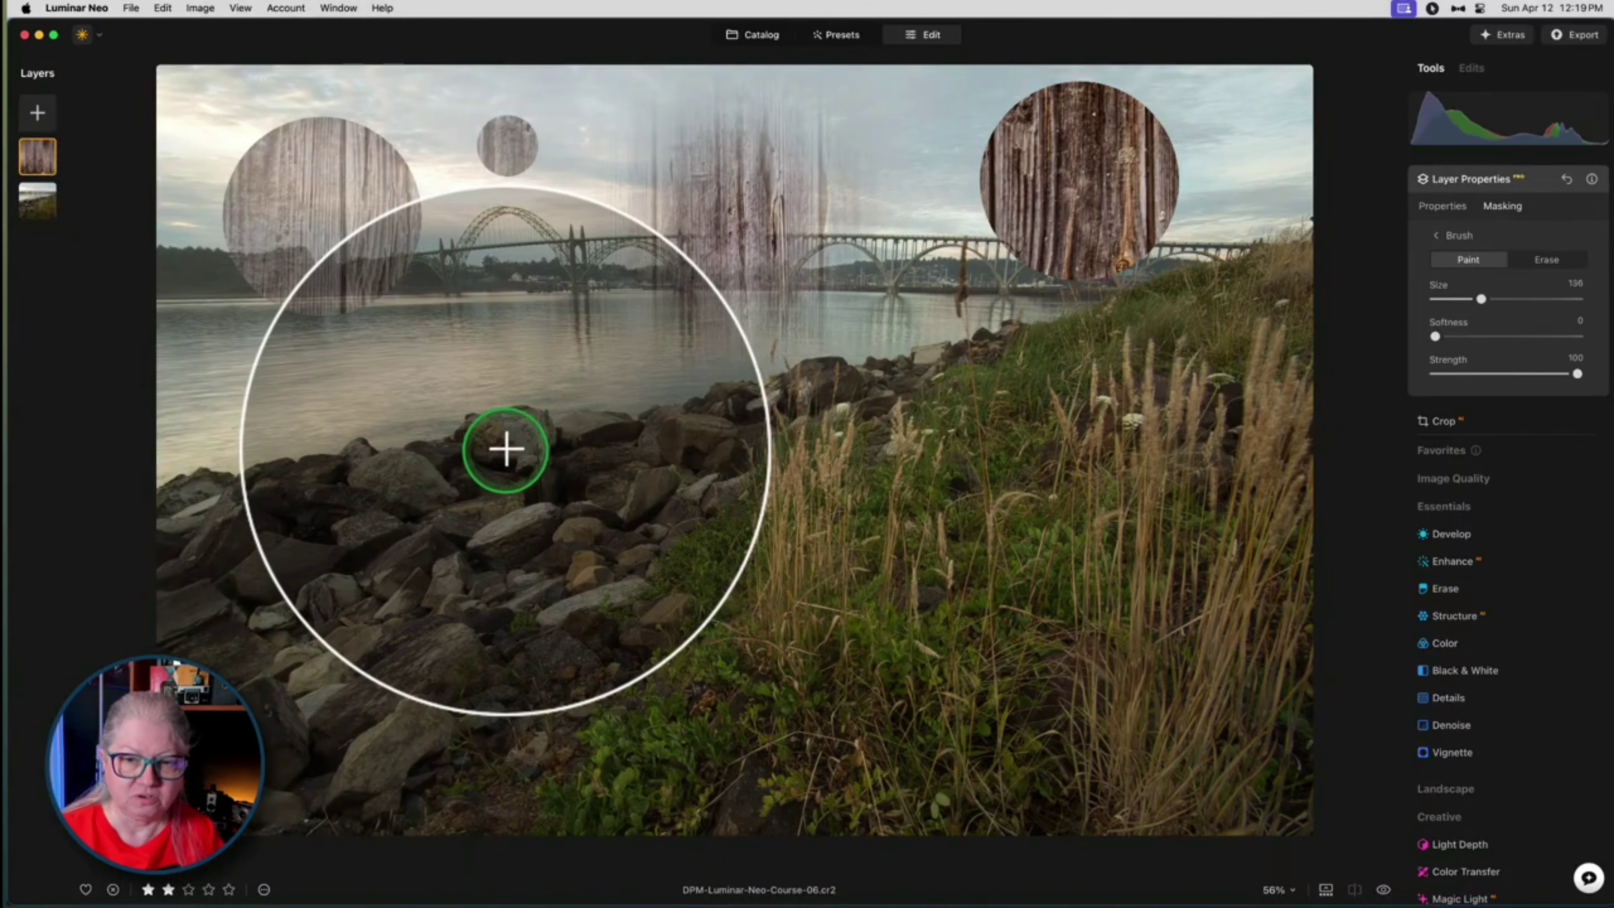
key(bracketleft)
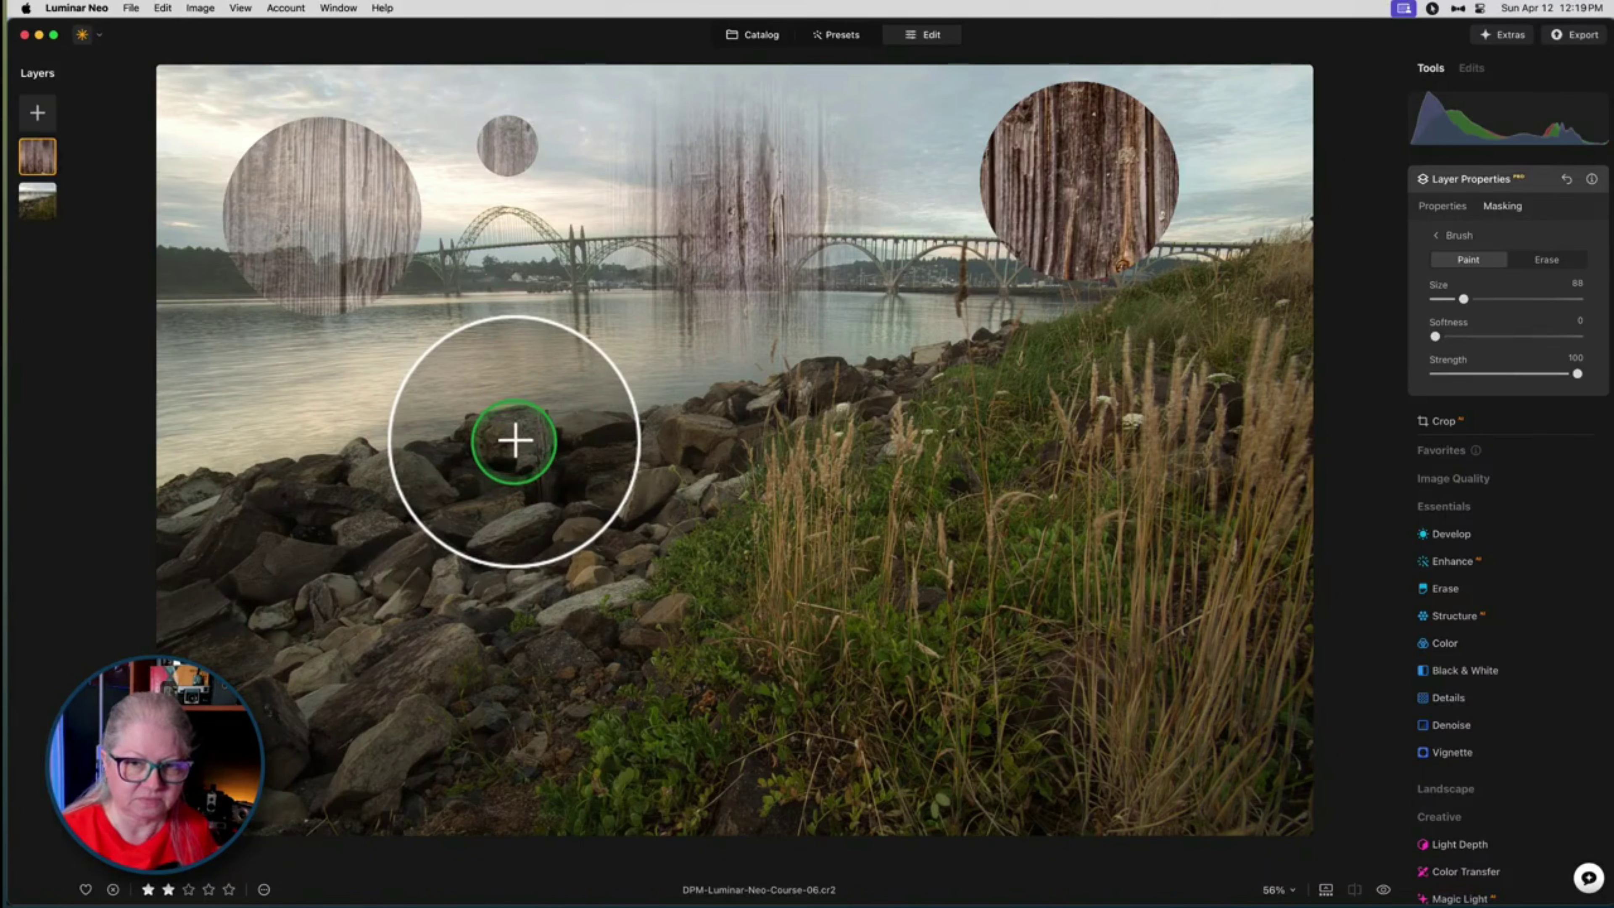
click(517, 439)
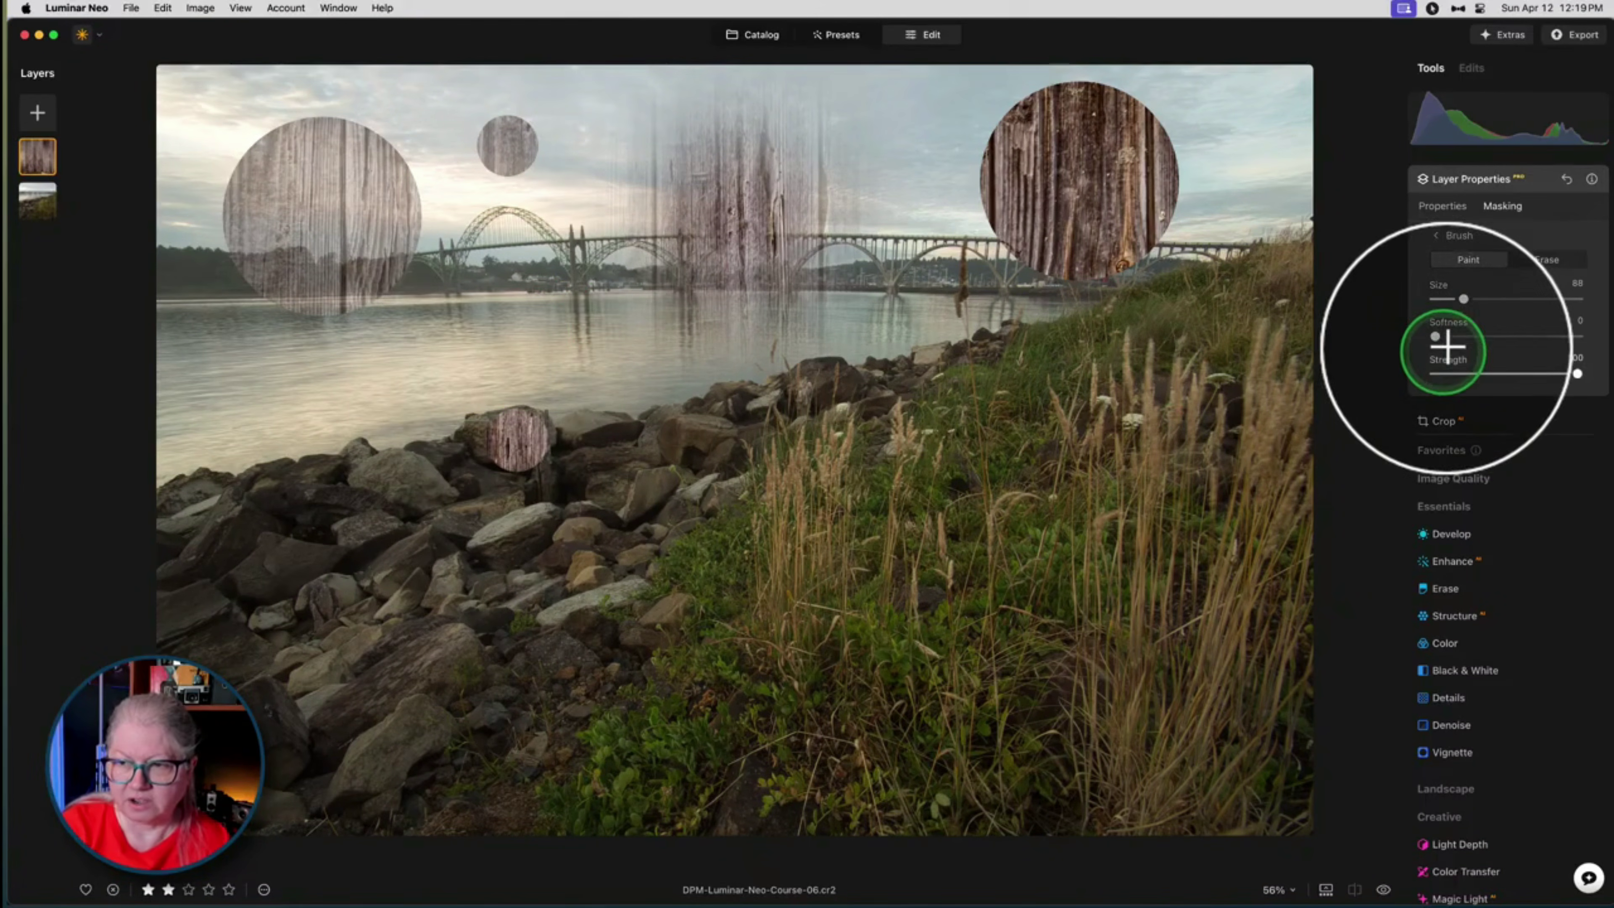
- Set the brush softness to 32 and paint a small soft-edged dab in the sky beside the large full-strength circle
mouse_move(1435, 336)
mouse_down()
mouse_move(1542, 332)
mouse_move(1444, 335)
mouse_move(1487, 335)
mouse_up()
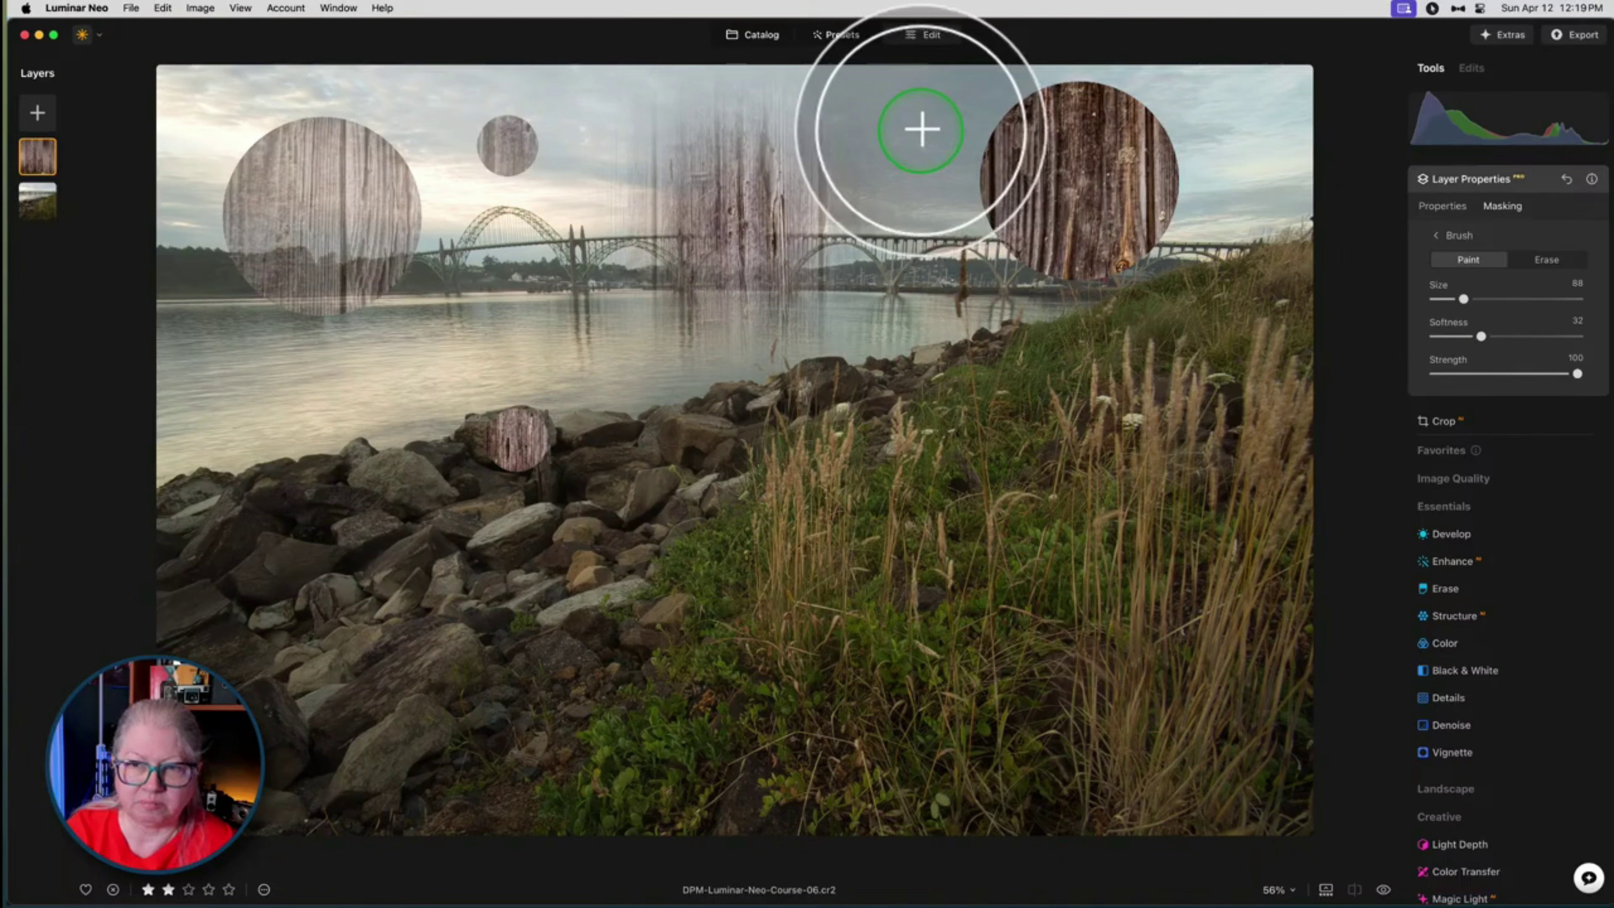
click(973, 541)
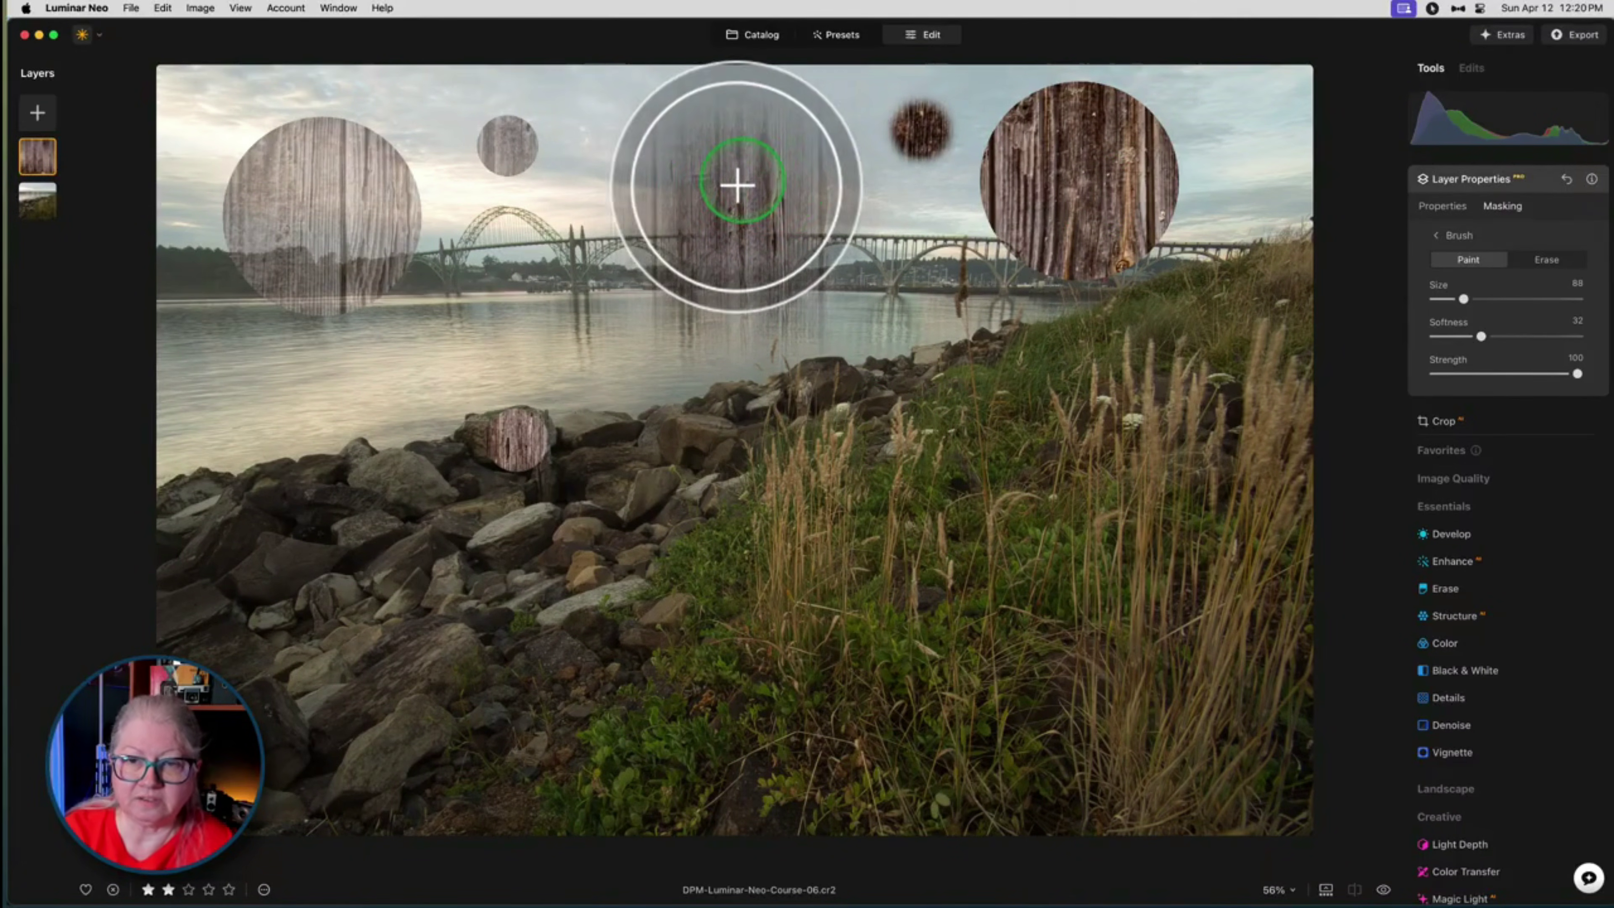
click(717, 195)
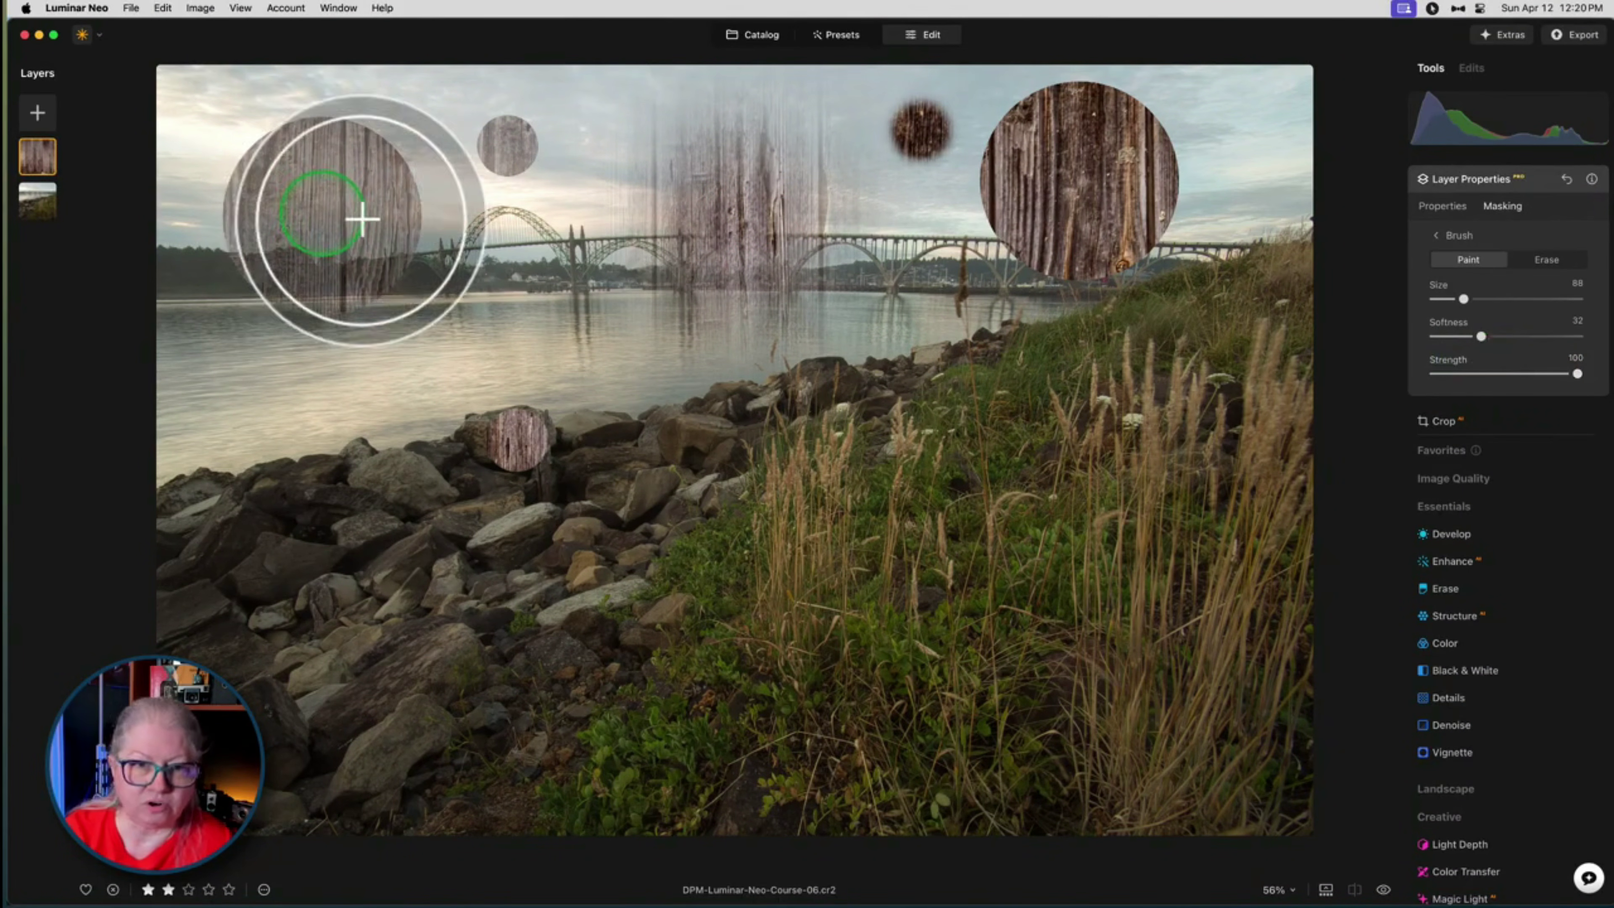
- Set the brush strength to 52 and paint a dab inside the large semi-transparent circle beside the bridge arch
drag(1577, 373, 1509, 373)
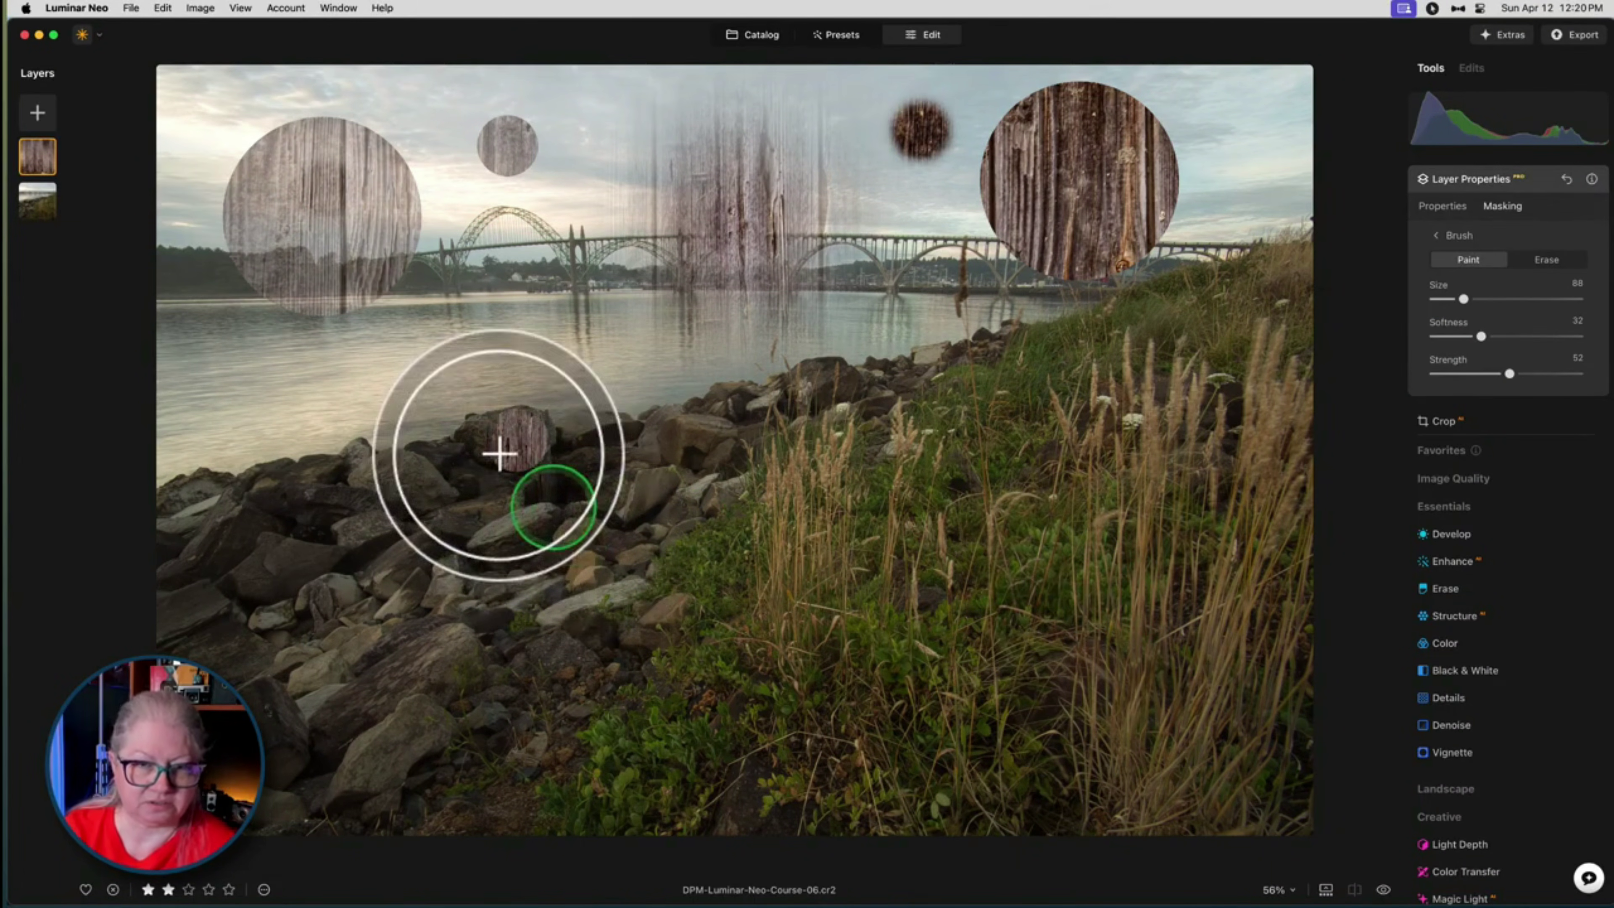
click(324, 191)
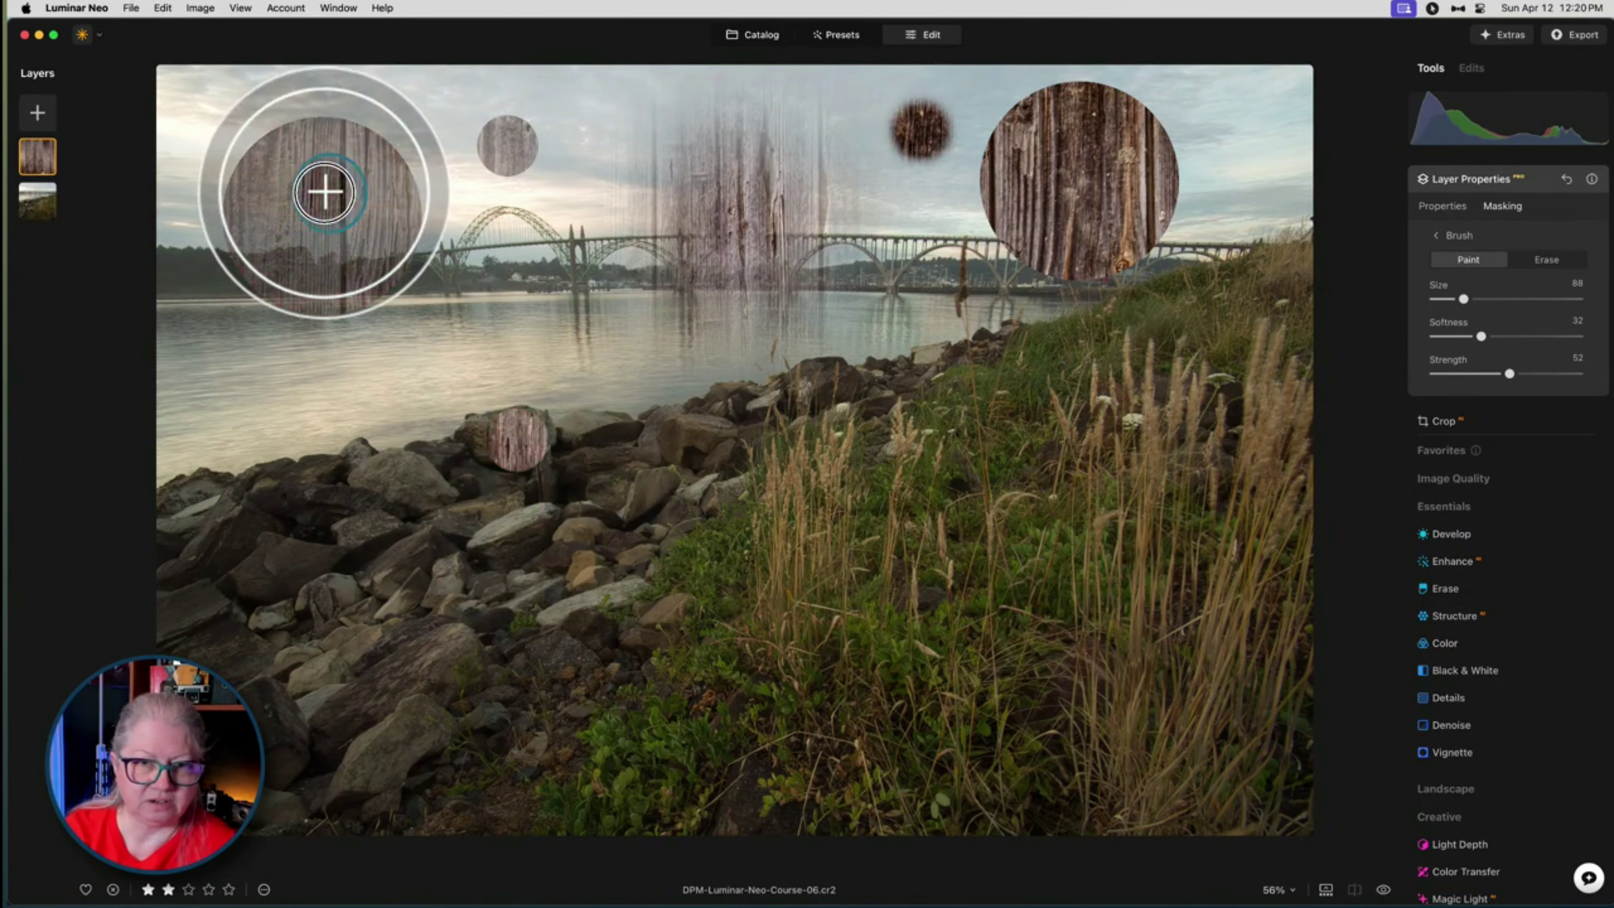
- Paint again over the dab inside the large semi-transparent circle, and clear everything painted on the layer's mask
click(324, 192)
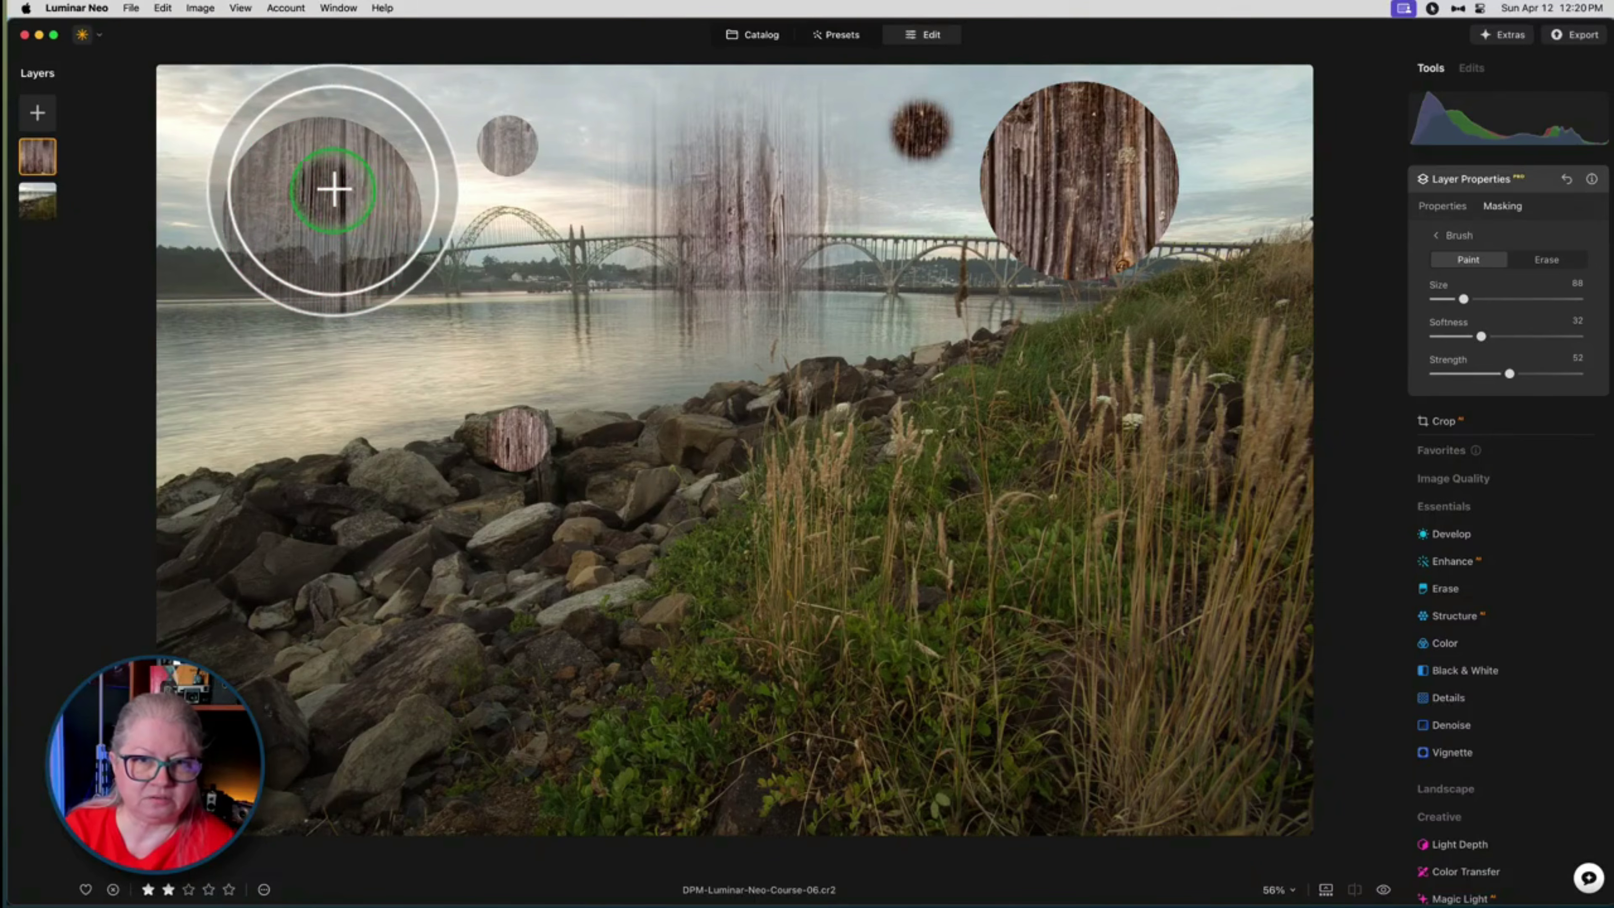
click(332, 182)
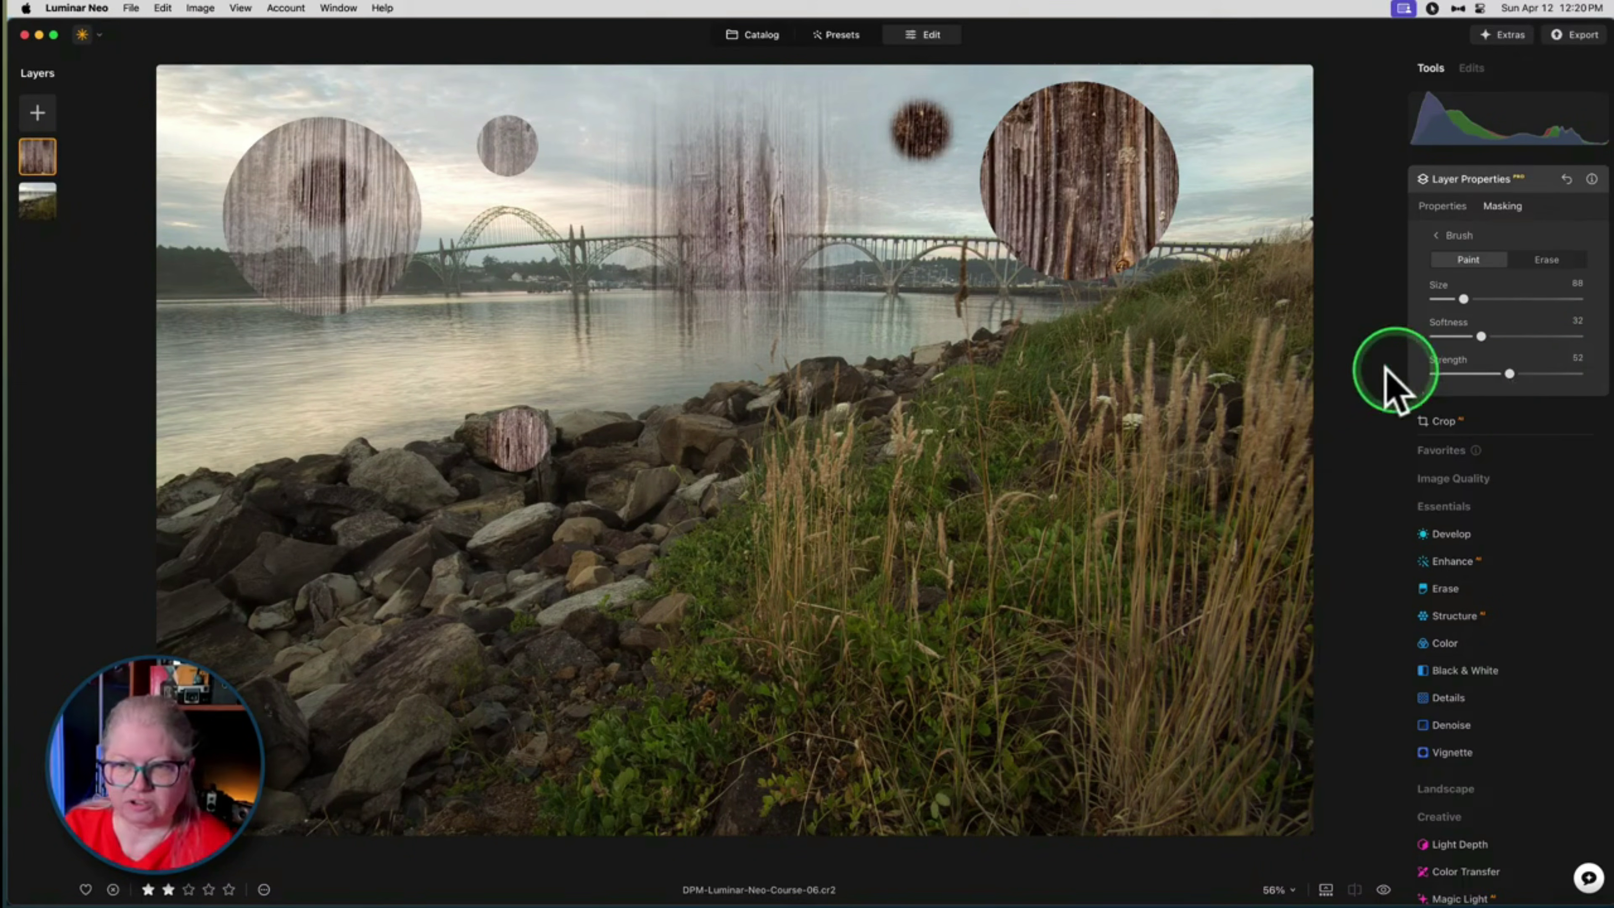
click(1452, 236)
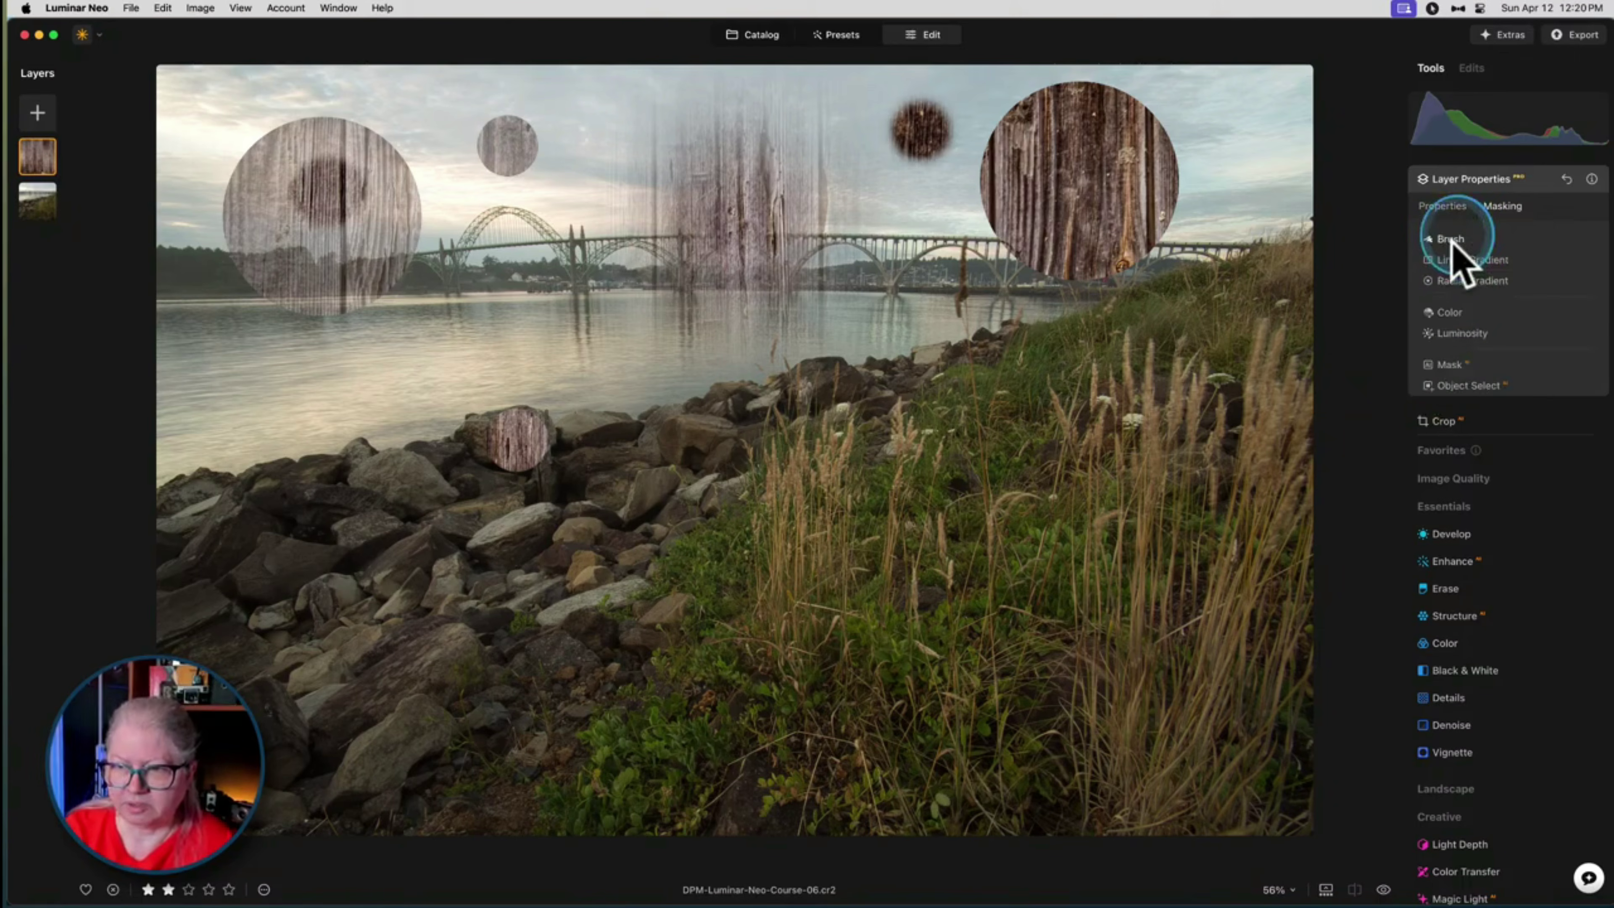
click(1461, 481)
click(1506, 576)
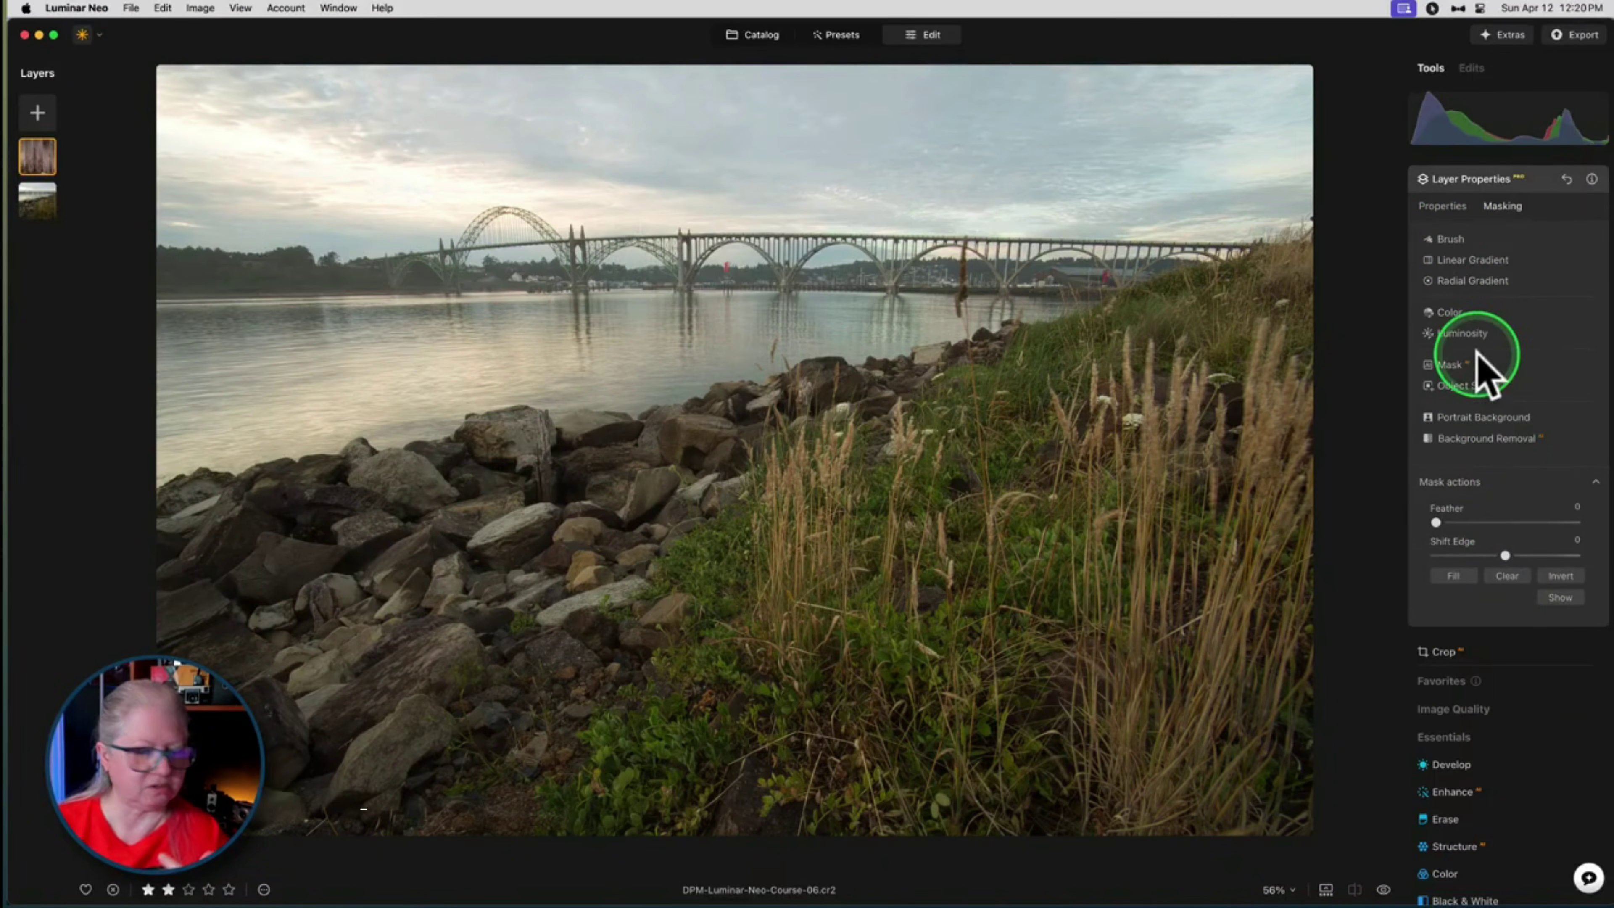
- Revisit the masking brush and fill the layer's entire mask so the wood texture covers the whole photo
click(1448, 238)
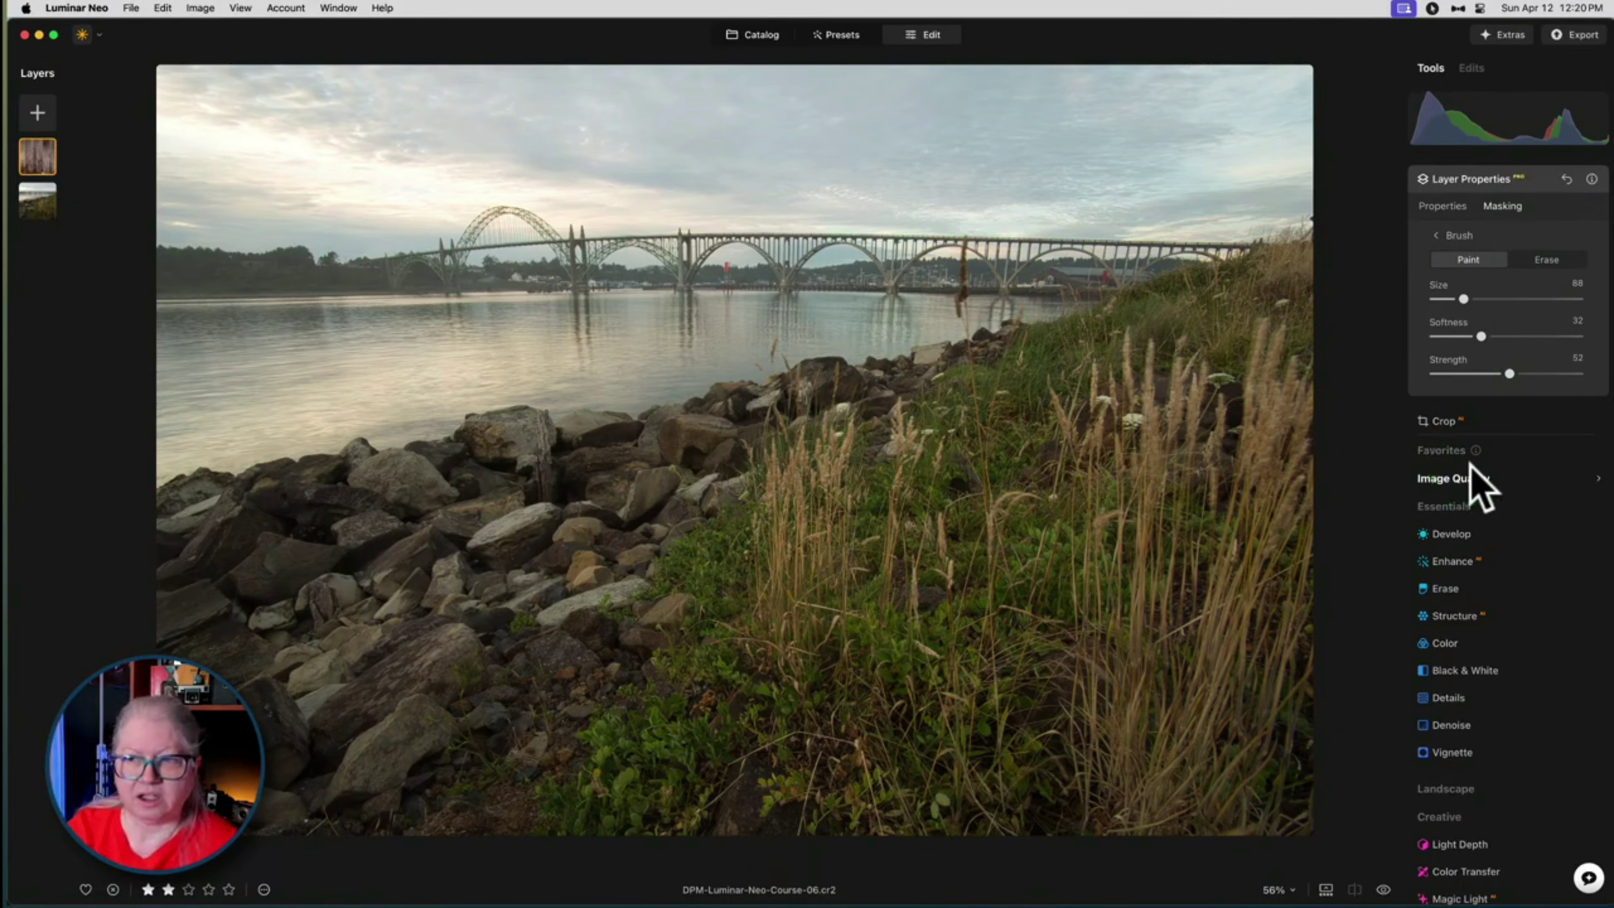
click(1547, 260)
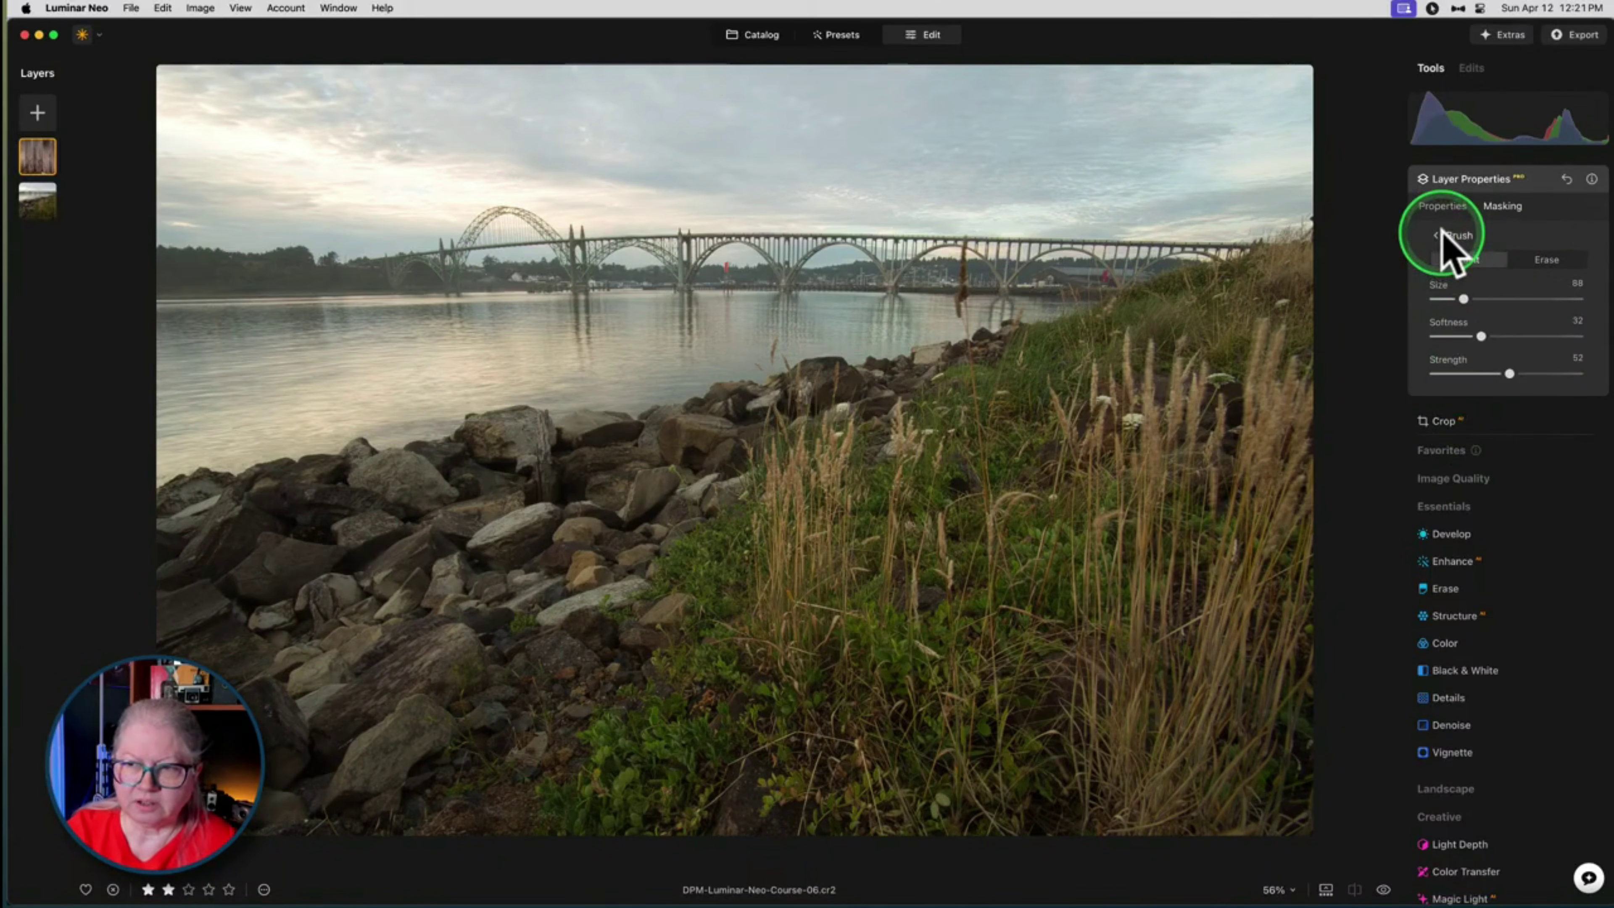
click(1441, 234)
click(1451, 484)
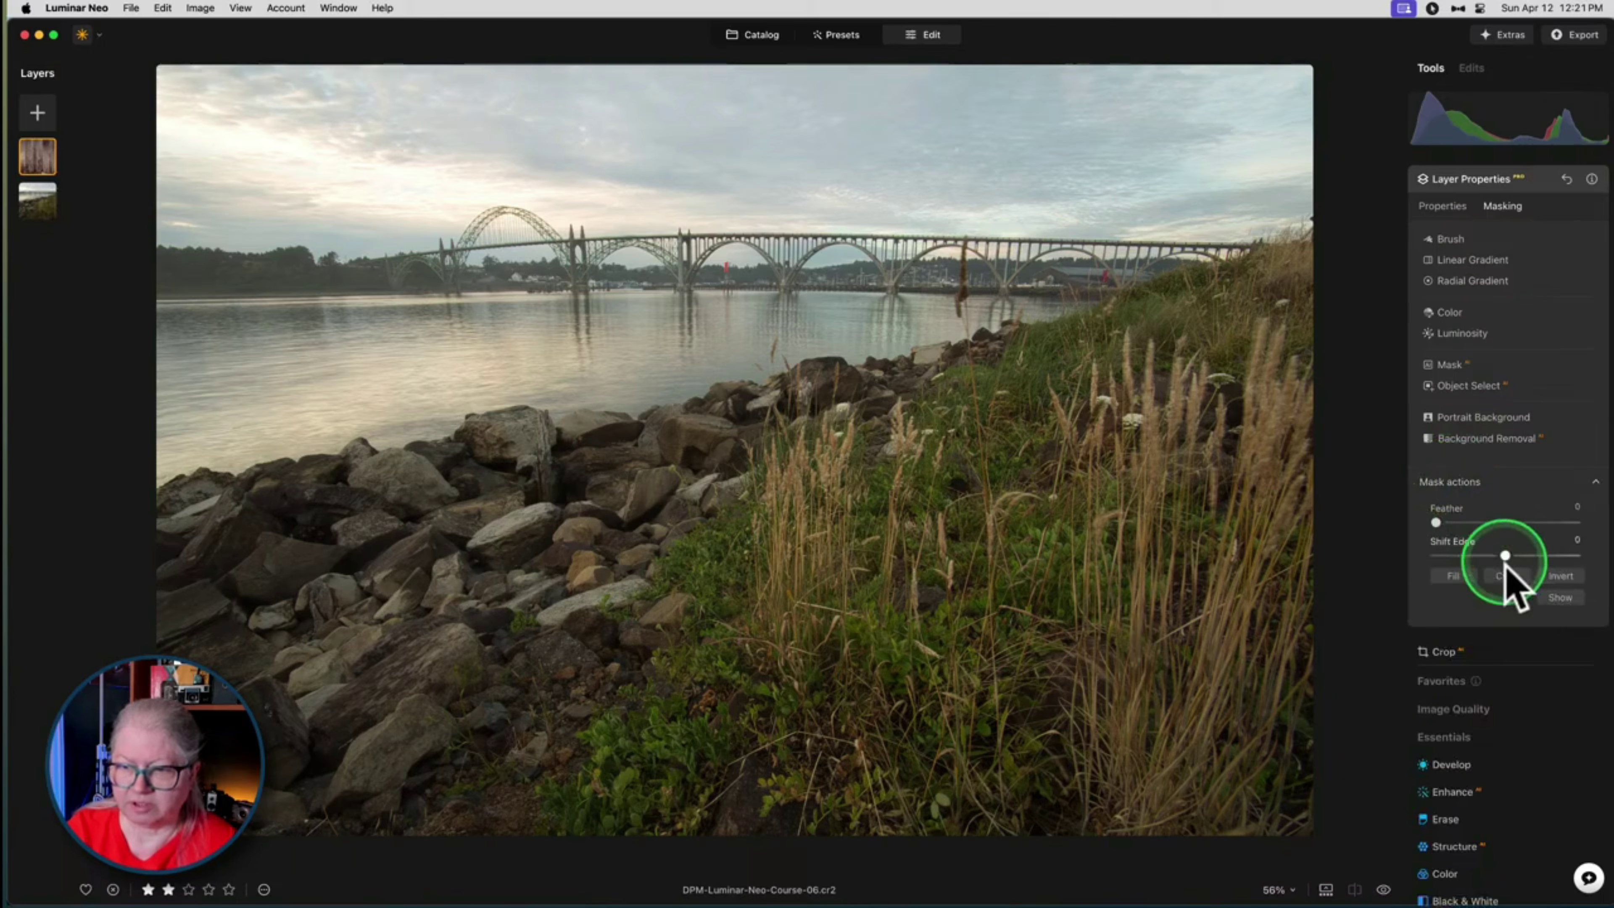
click(1453, 575)
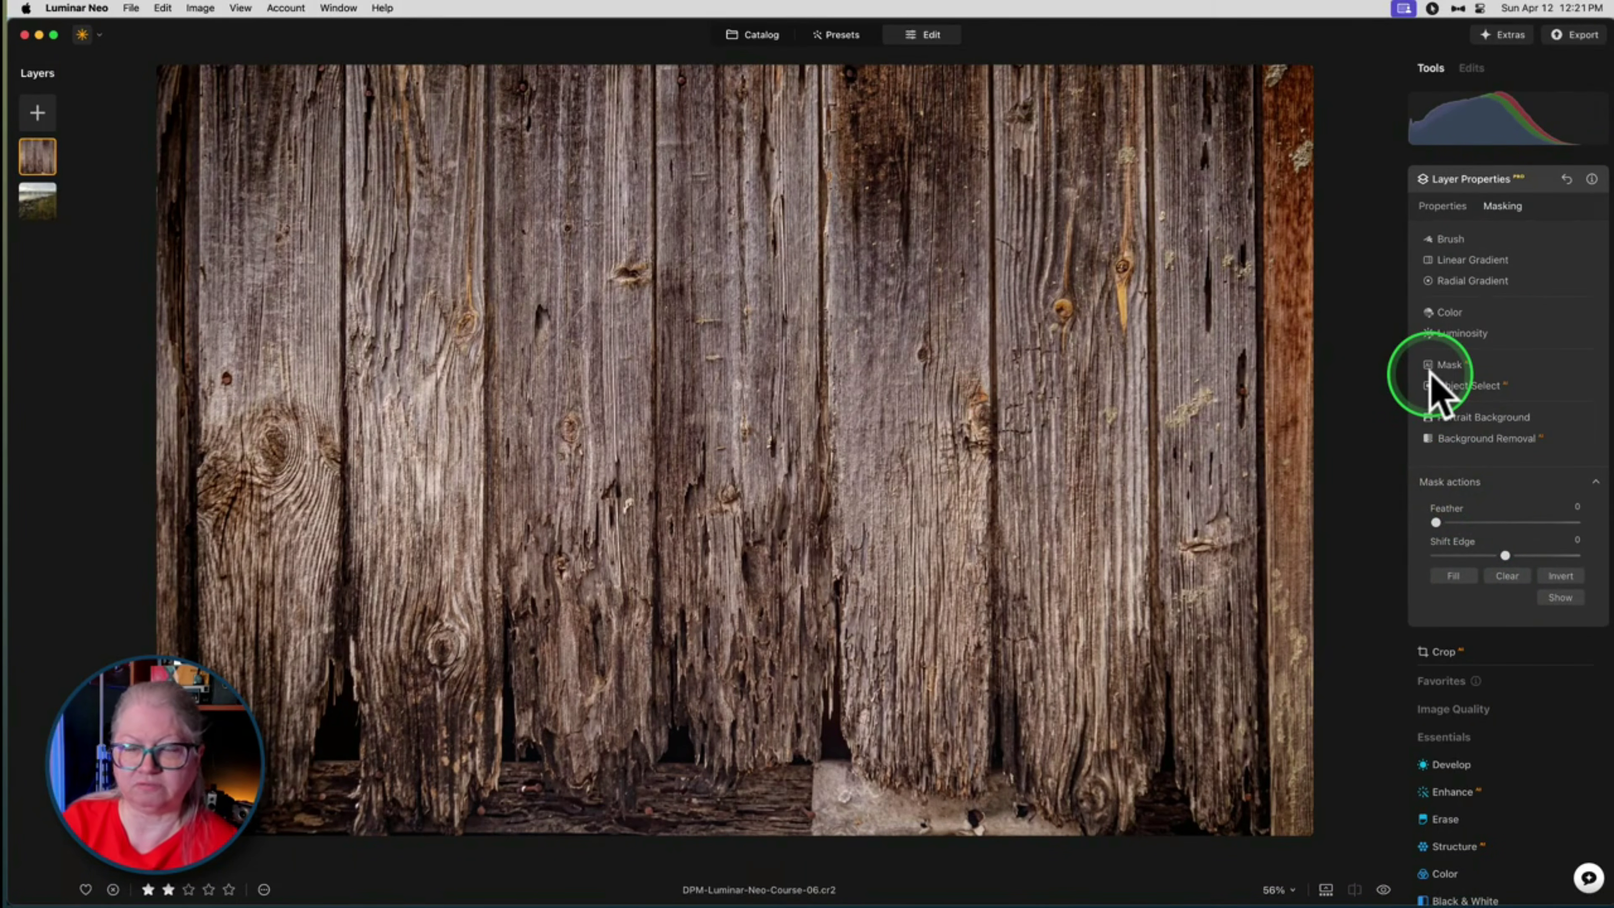
- Set the masking brush strength to 96 and try to paint a vertical stroke over the filled wood texture
click(1450, 240)
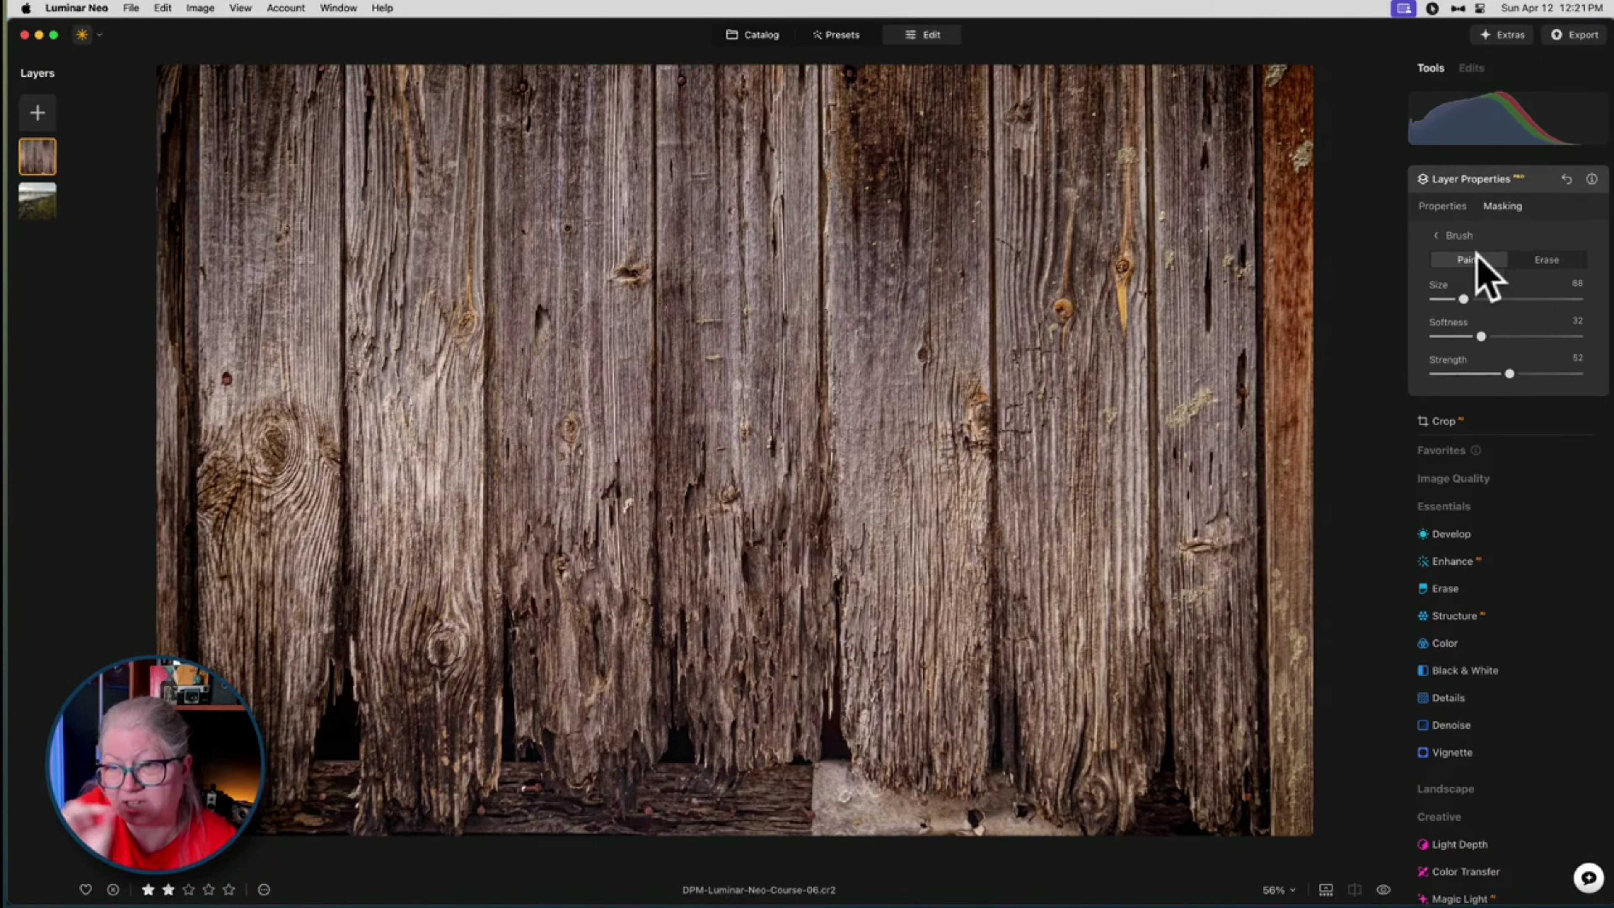
drag(1509, 373, 1572, 373)
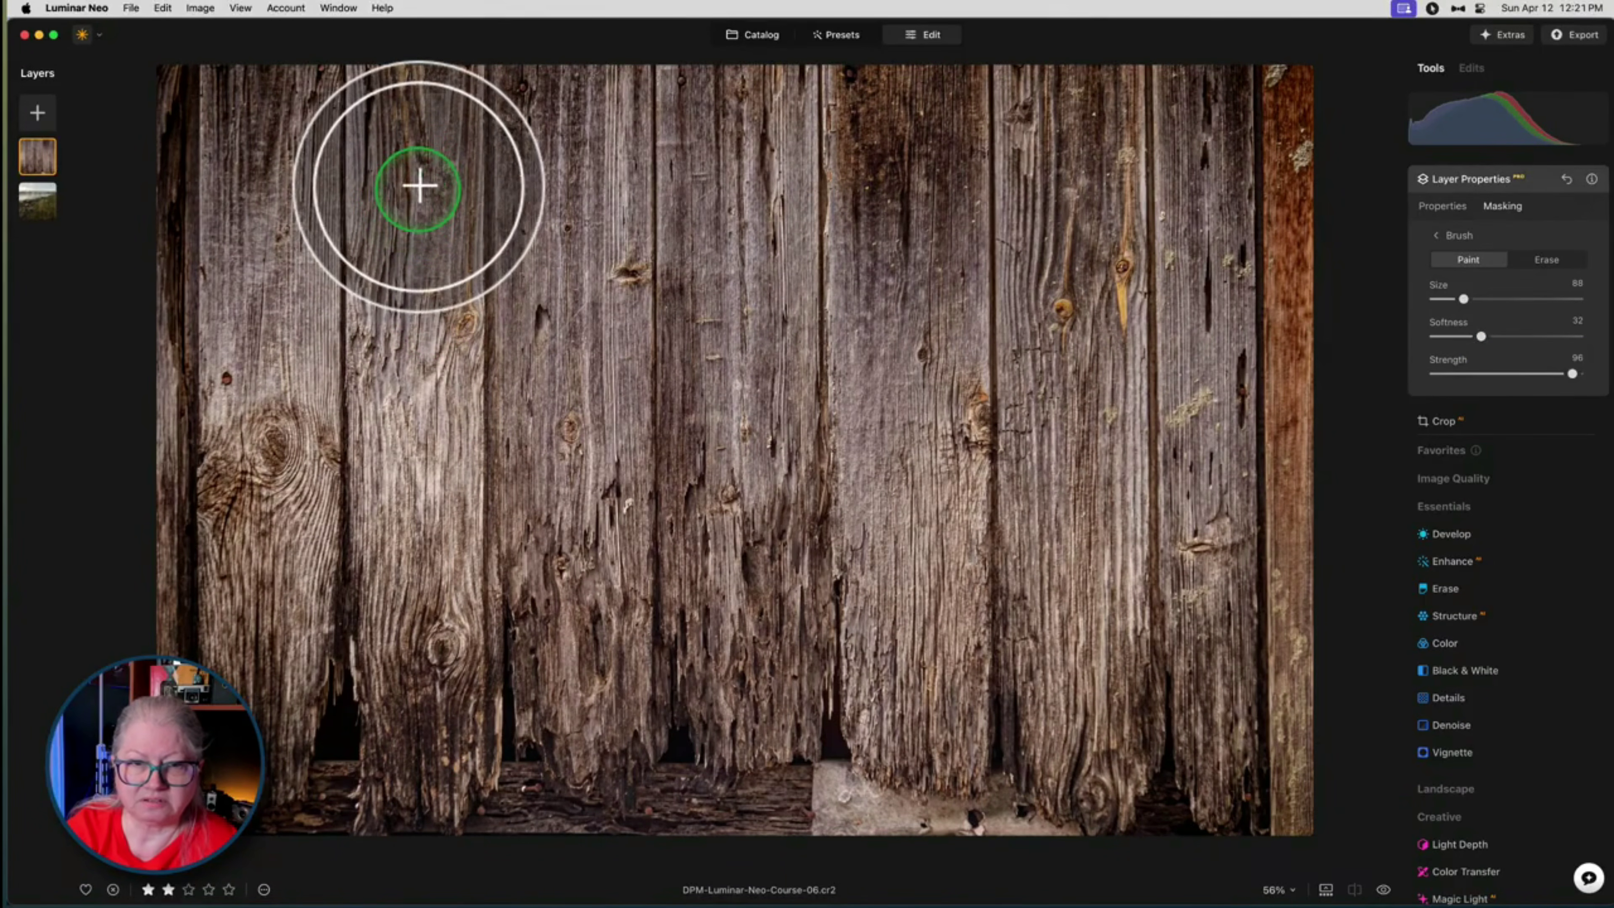
drag(422, 204, 437, 402)
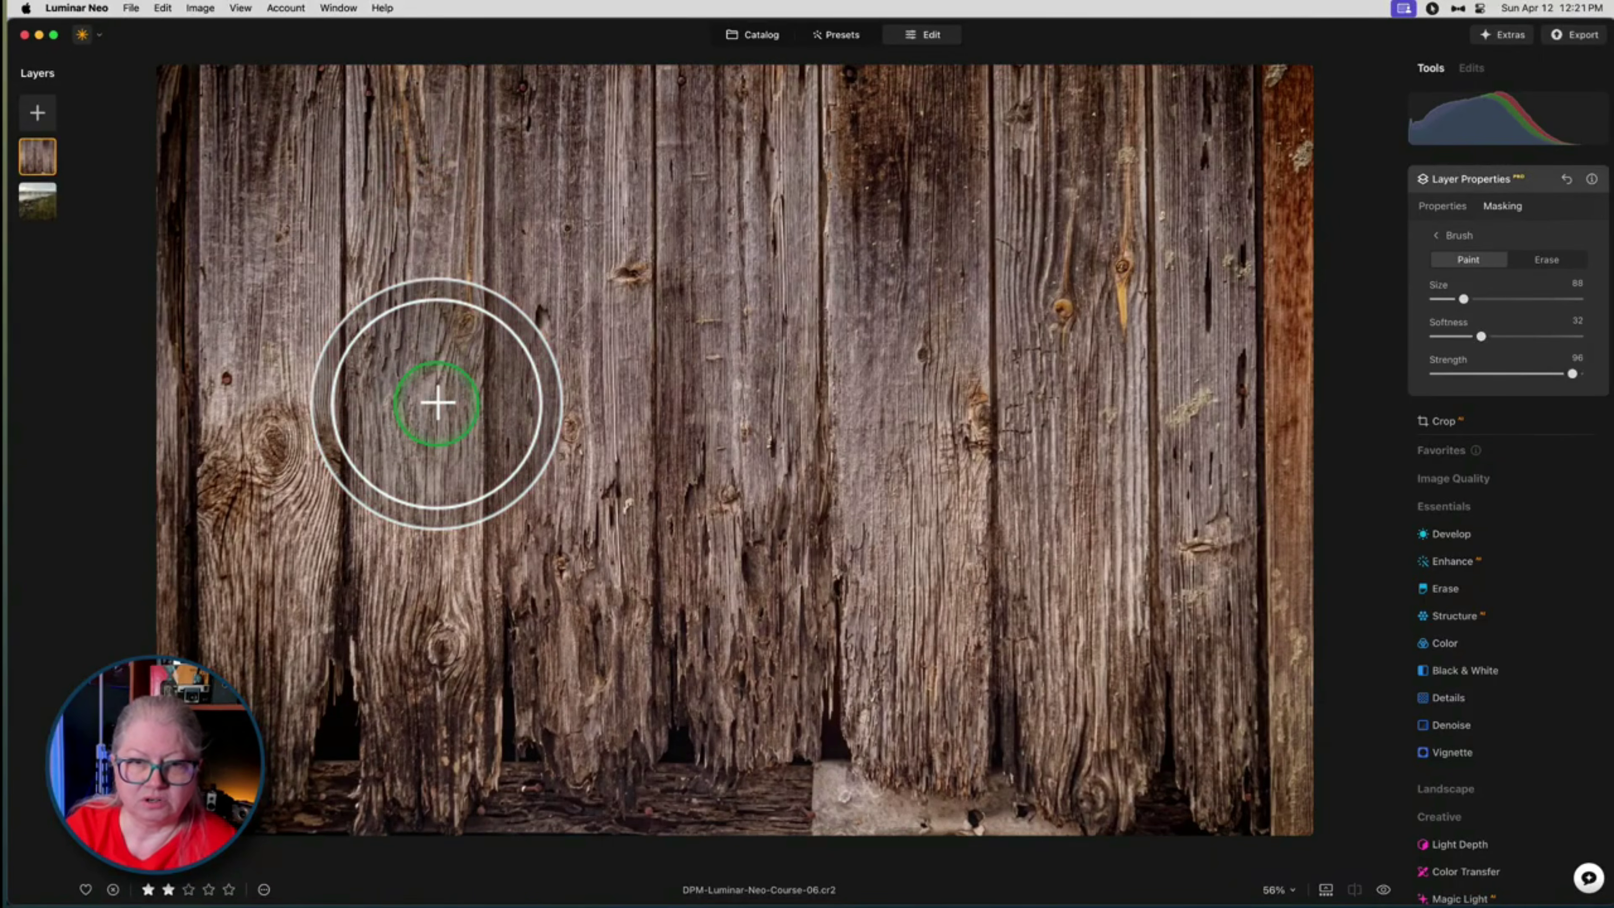
- Reset the wood layer's properties and mask, and set the layer's opacity to 100
click(1449, 236)
click(1442, 205)
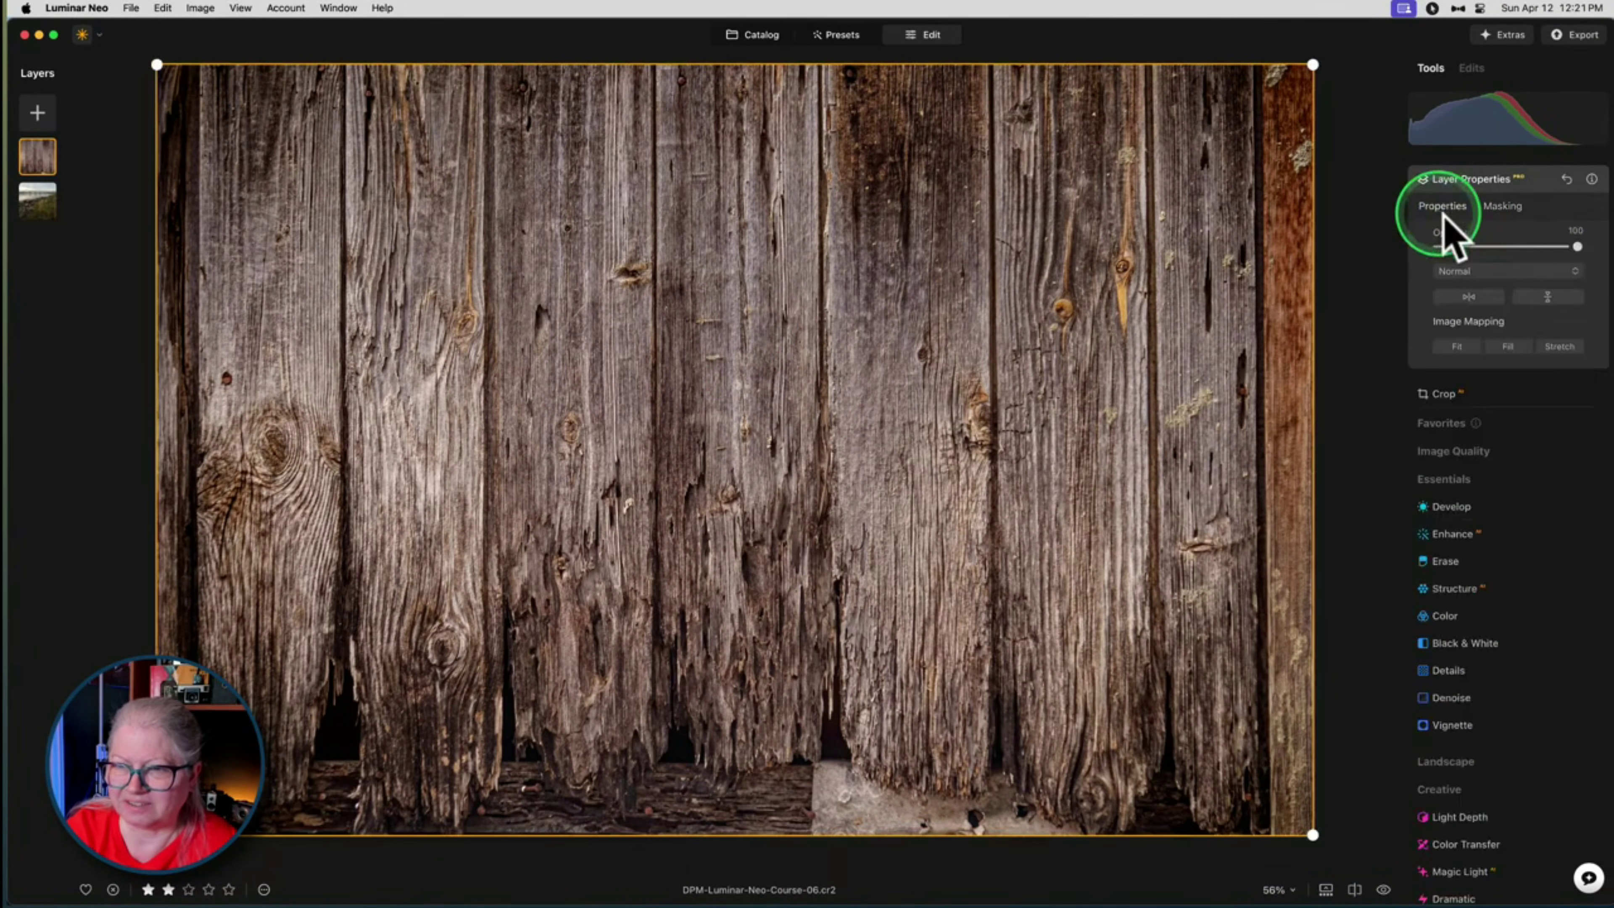
click(1566, 180)
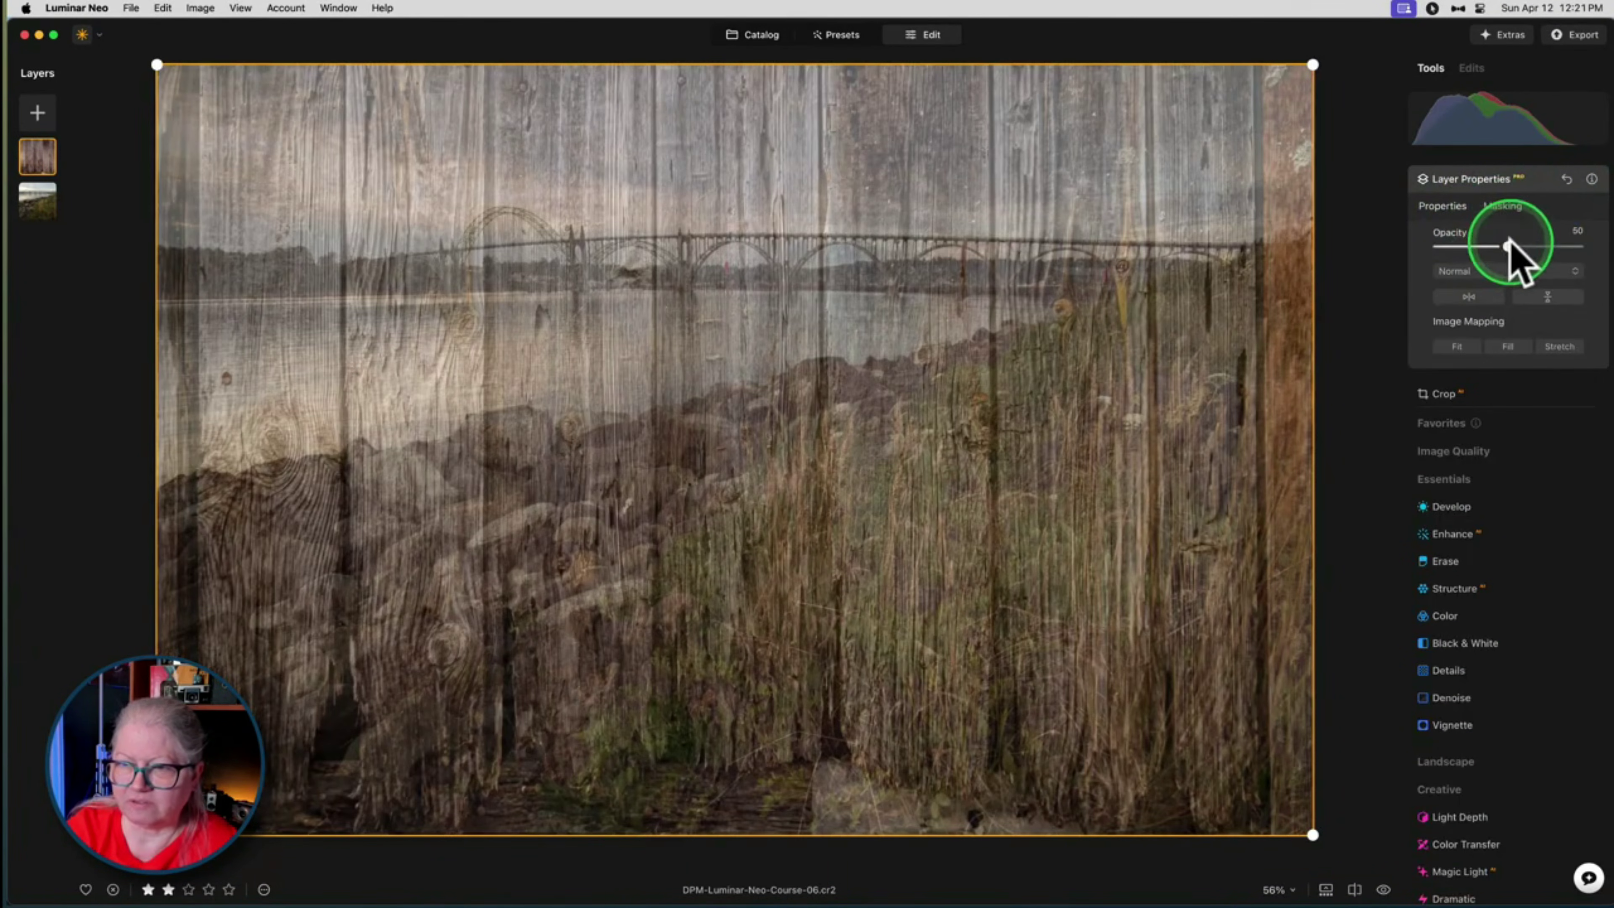
double_click(1538, 246)
- Paint a soft-edged vertical wooden post with the masking brush from the sky beside the bridge arch down to the shoreline rocks
click(1503, 208)
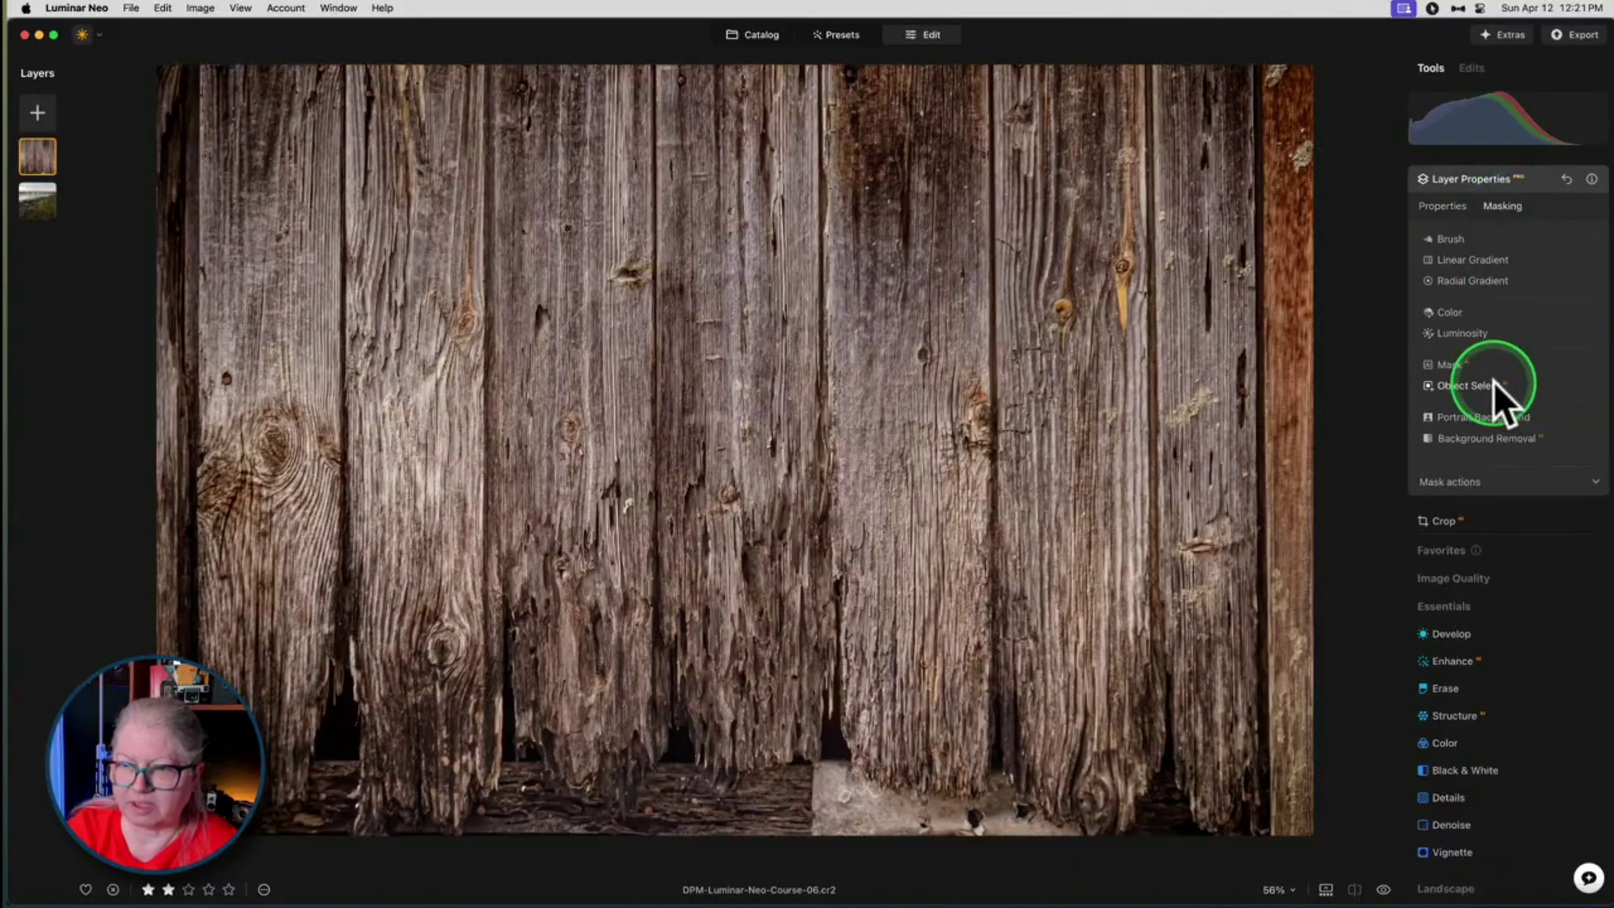
click(1452, 241)
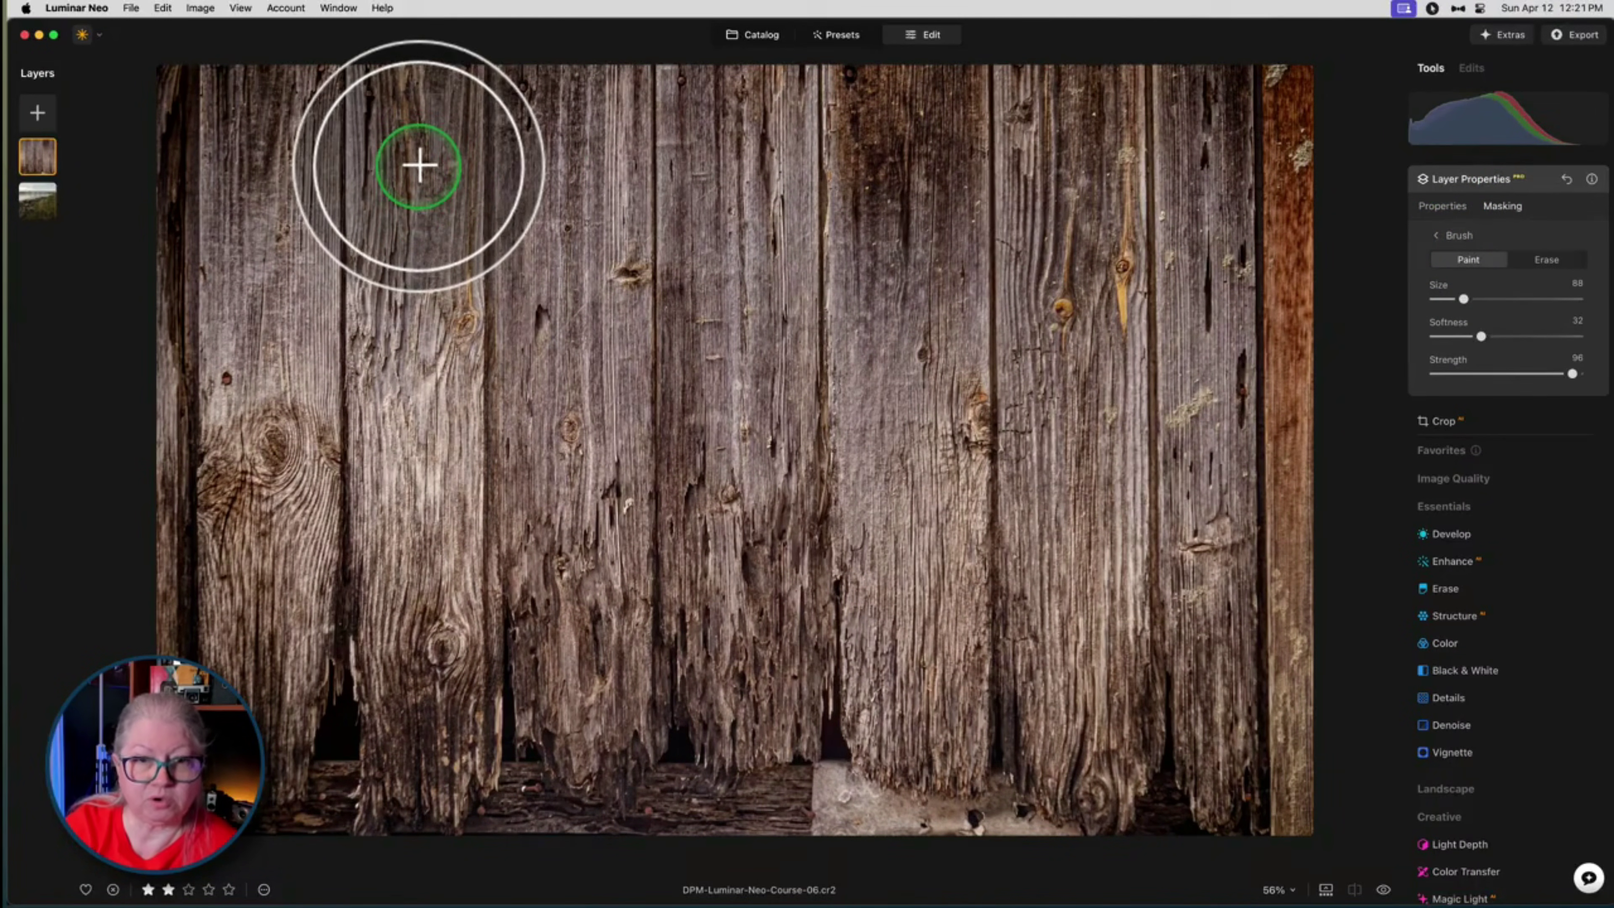
drag(416, 167, 418, 437)
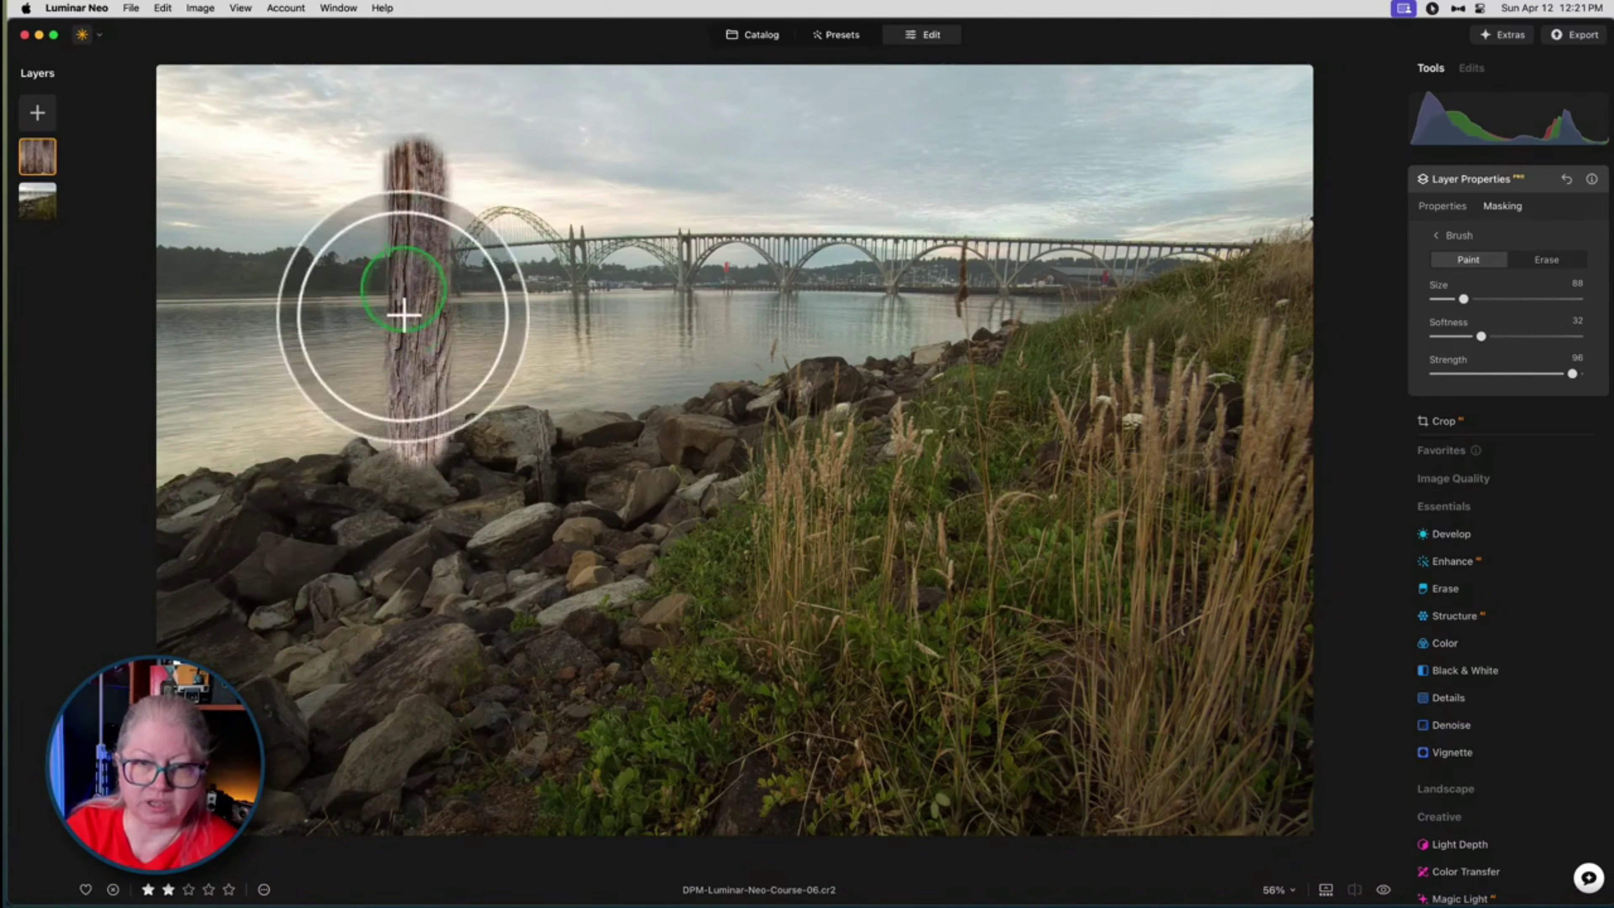
mouse_move(408, 397)
mouse_down()
mouse_move(397, 290)
mouse_move(385, 423)
mouse_up()
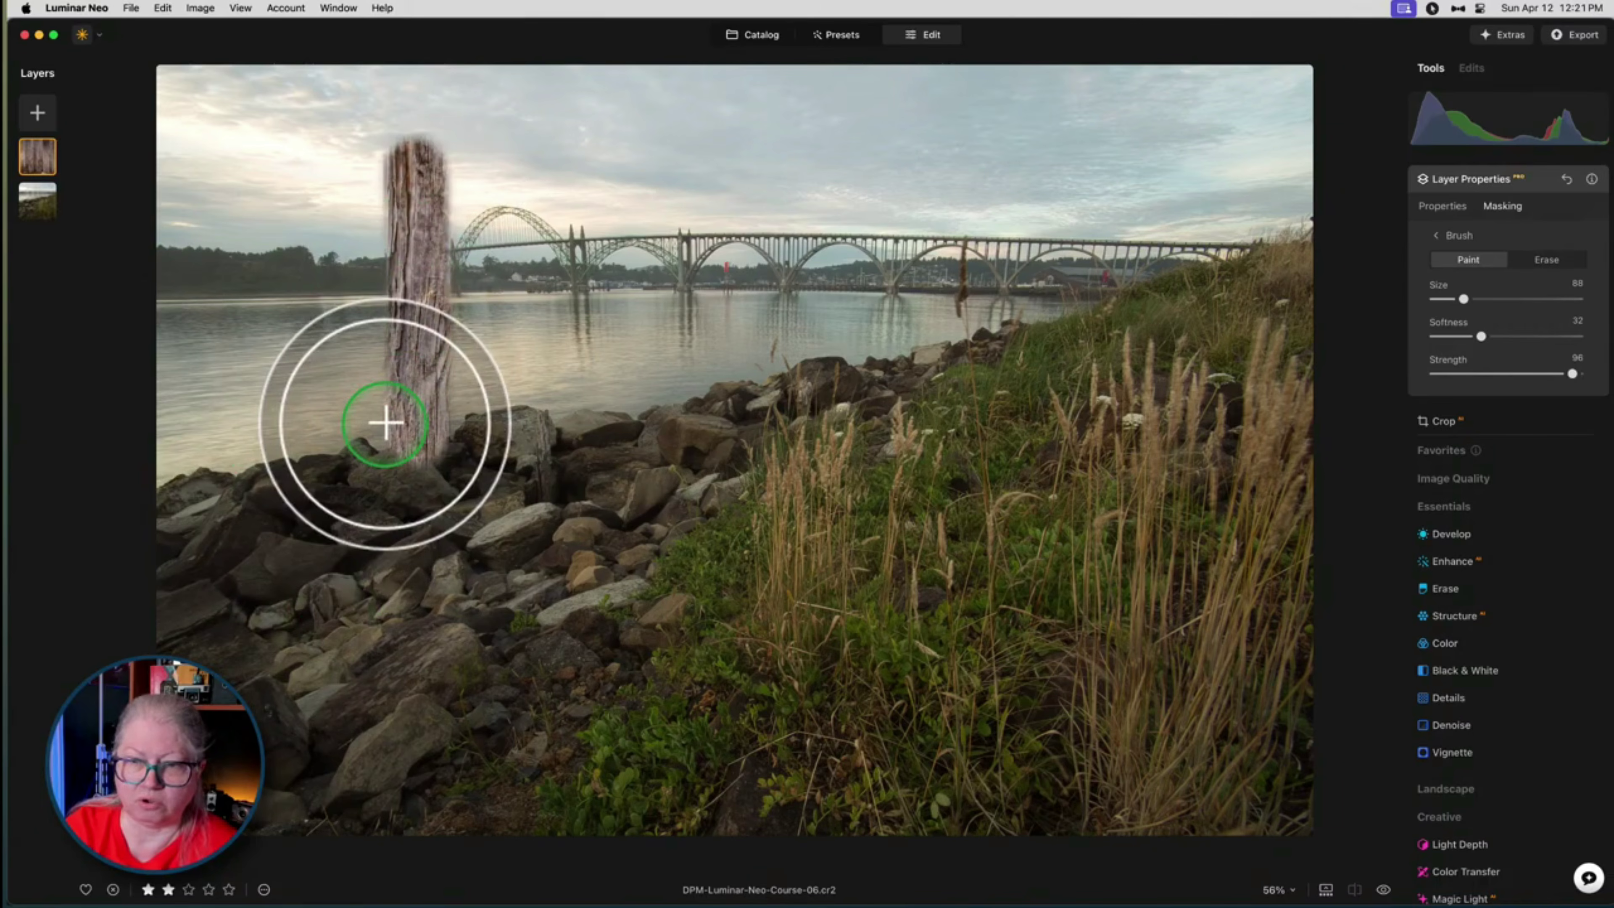